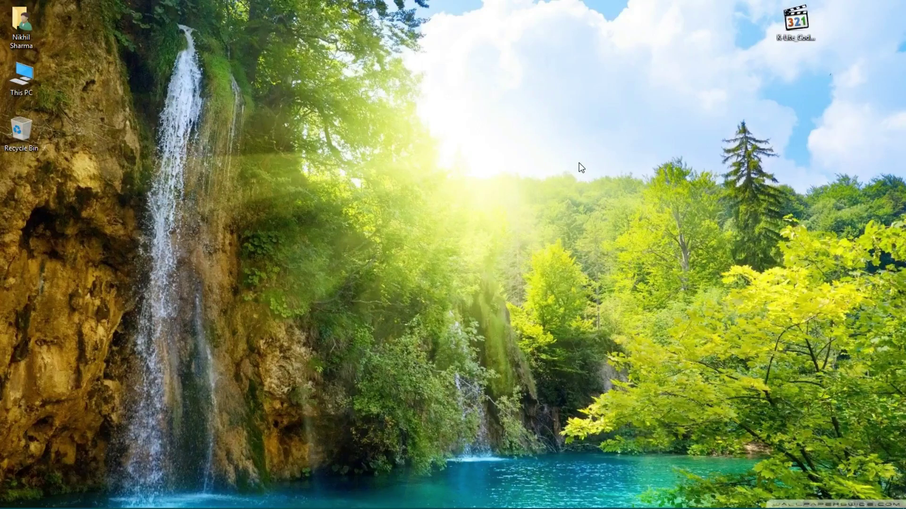
Launch the K-Lite Mega Codec Pack installer in Advanced mode.
click(793, 28)
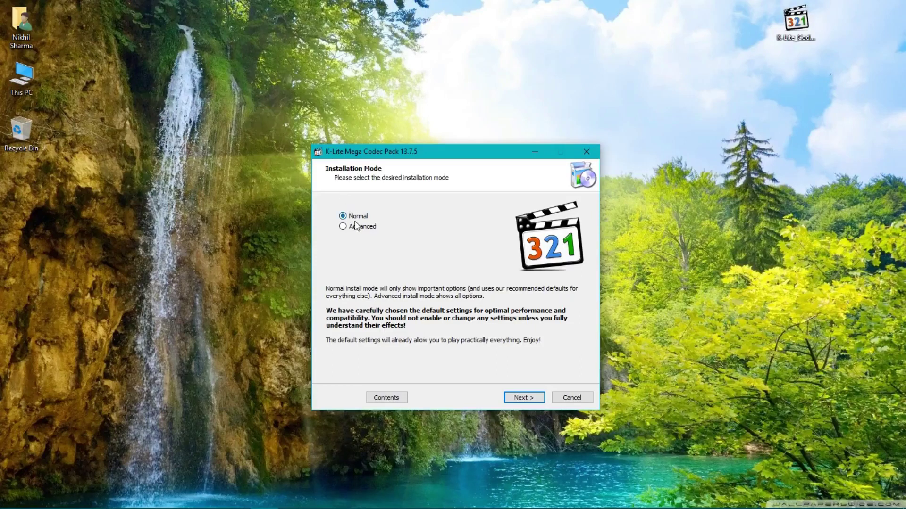
click(359, 226)
click(523, 398)
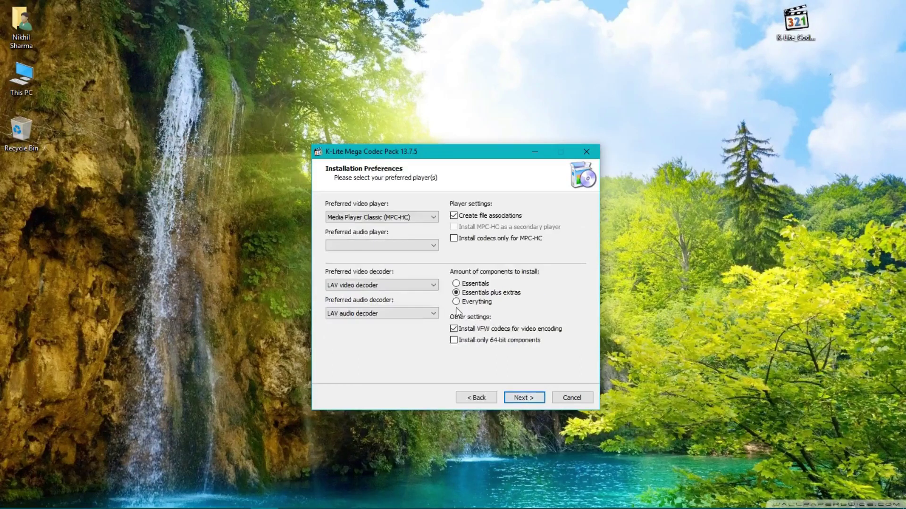
Set the preferred audio decoder to 'LAV decoder + ffdshow processor' and advance to Hardware Acceleration.
click(419, 308)
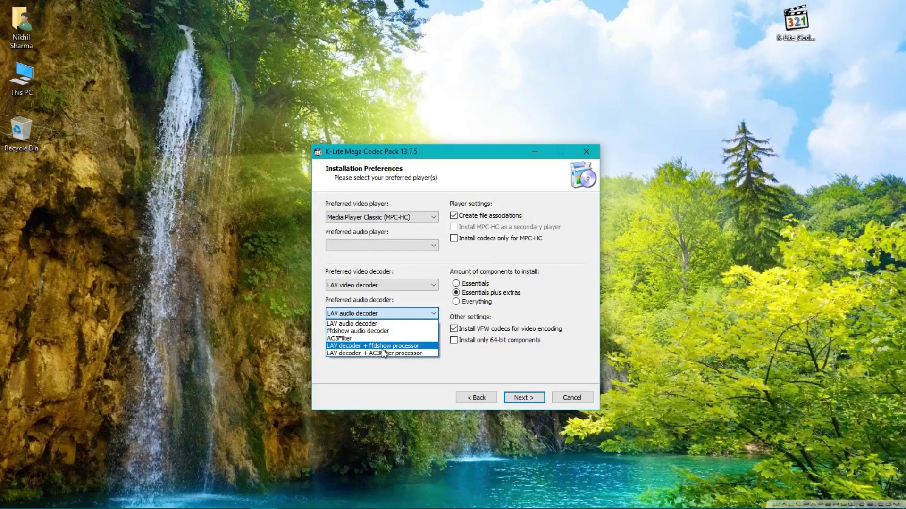
click(383, 347)
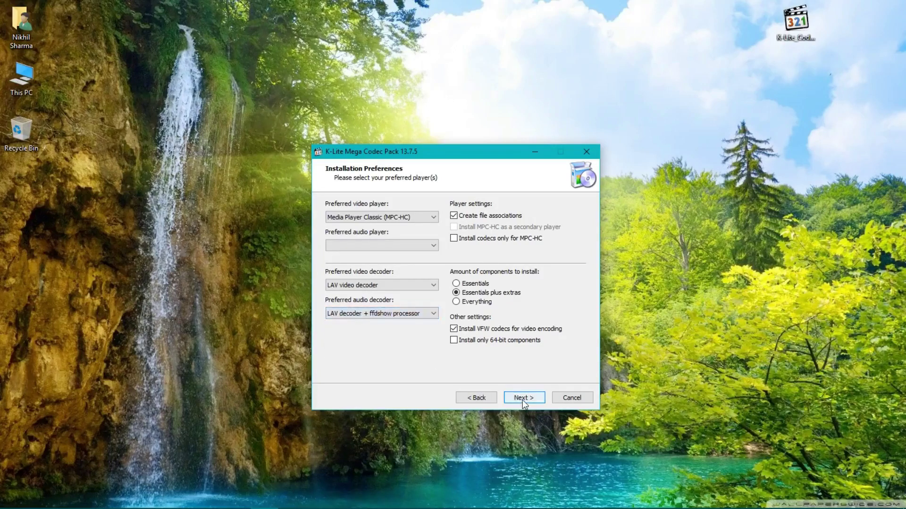
click(522, 399)
click(523, 399)
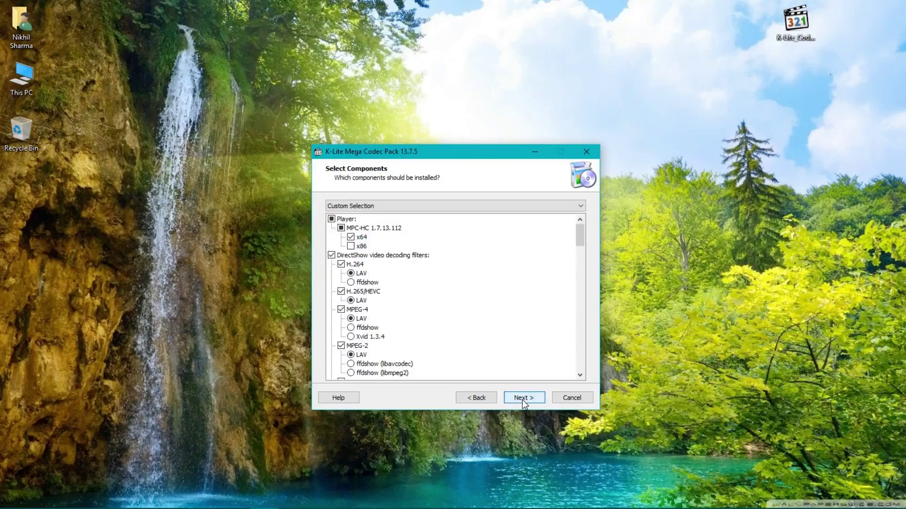
click(522, 399)
click(522, 399)
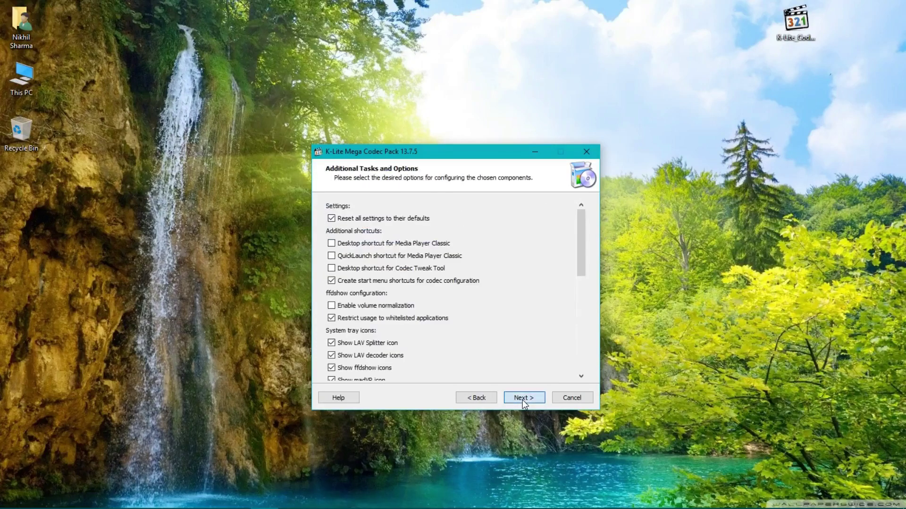
click(522, 398)
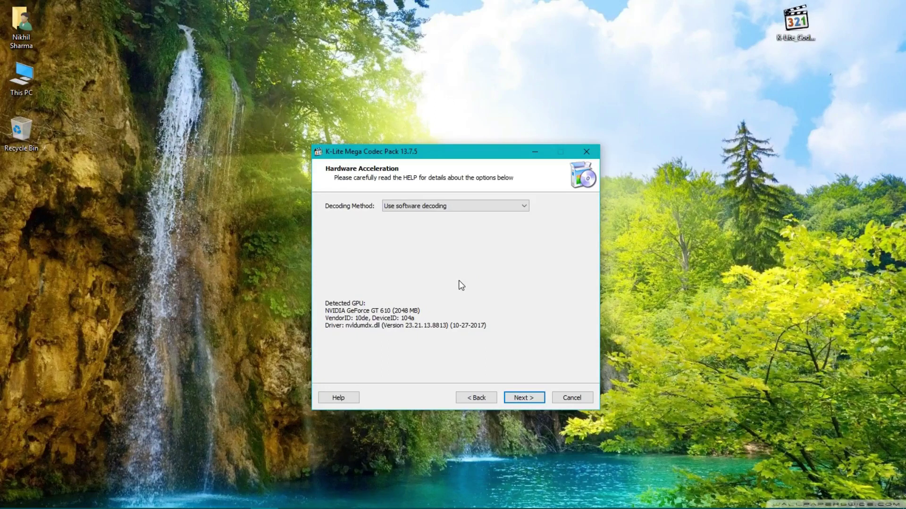
Use LAV Video - NVIDIA CUVID decoding for H.264, VC-1 and MPEG-2.
click(462, 206)
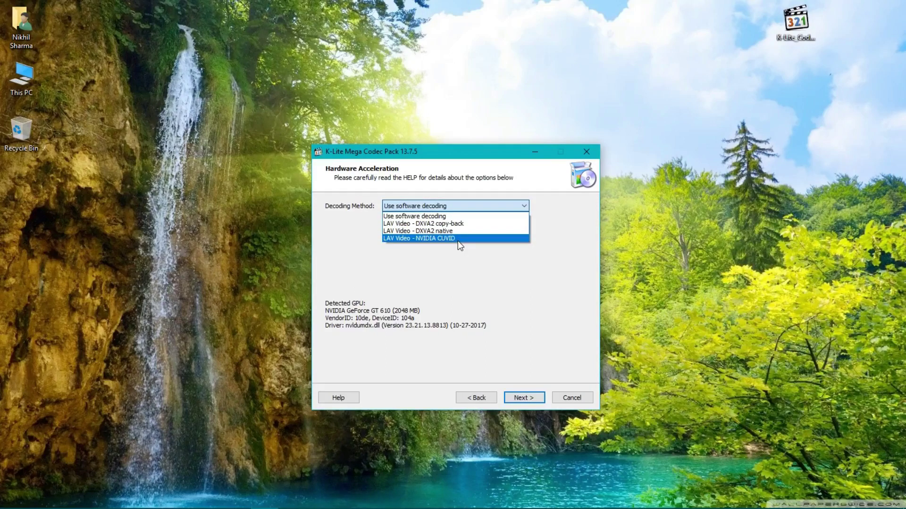
click(458, 238)
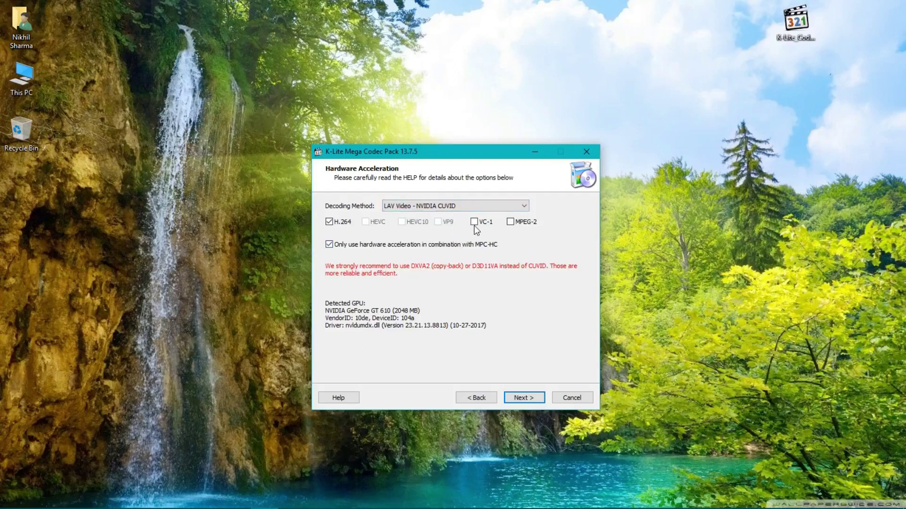
click(473, 222)
click(510, 222)
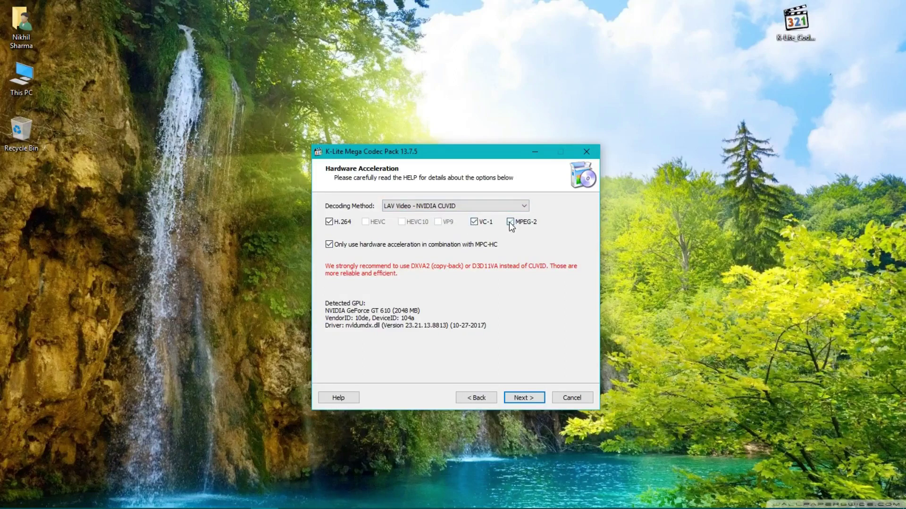
click(467, 209)
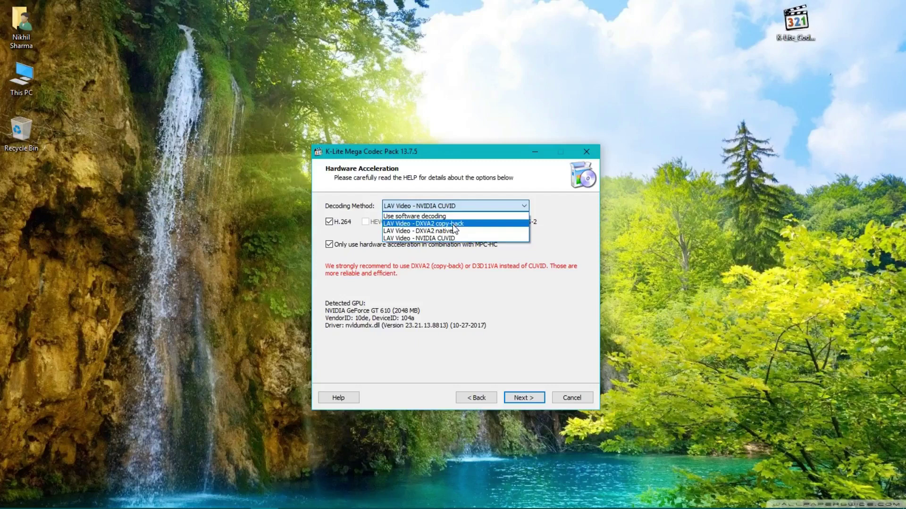
click(479, 291)
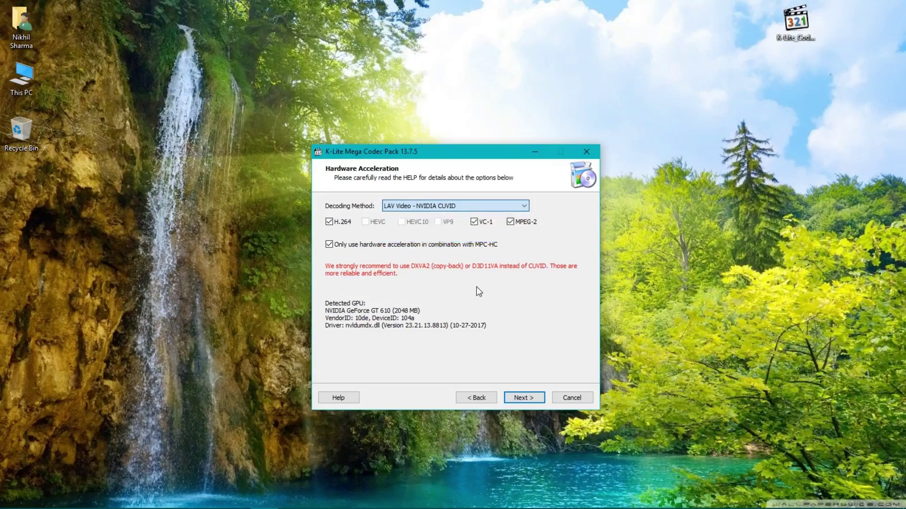
click(524, 398)
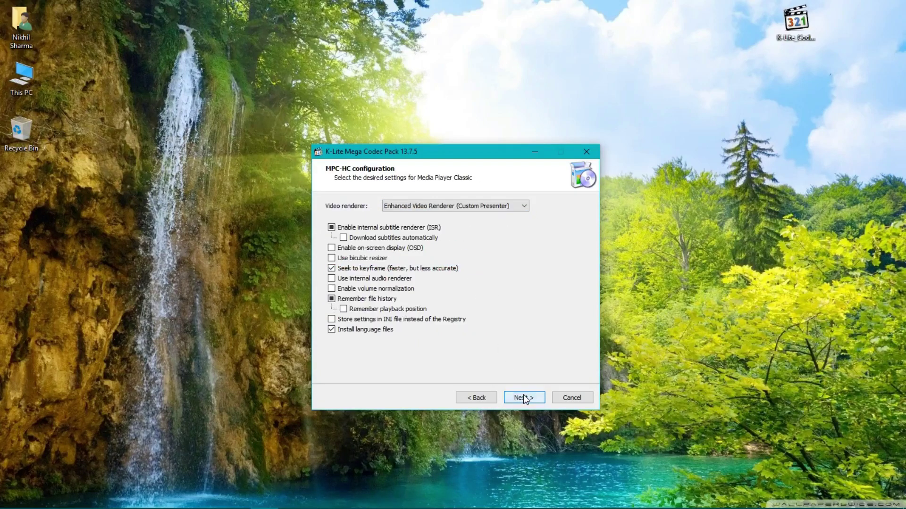
Choose madVR as MPC-HC's video renderer and continue to the language page.
click(493, 206)
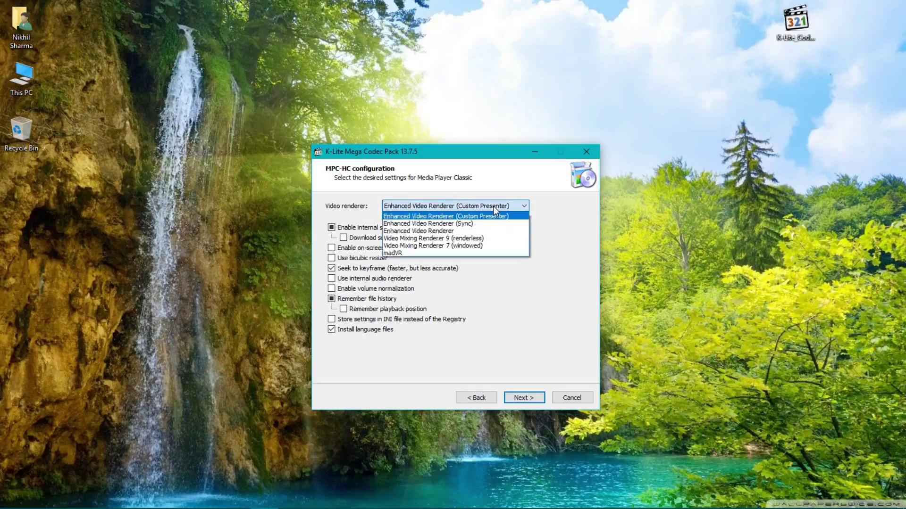
click(445, 254)
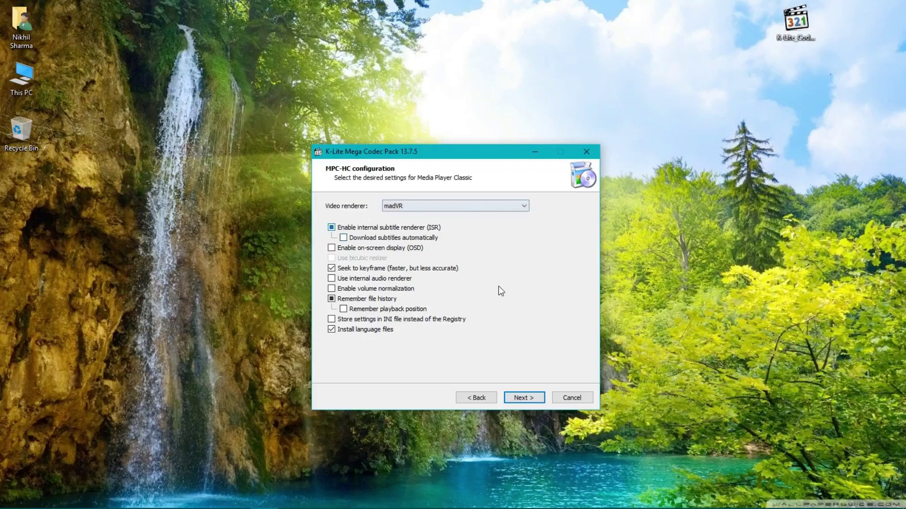
click(473, 205)
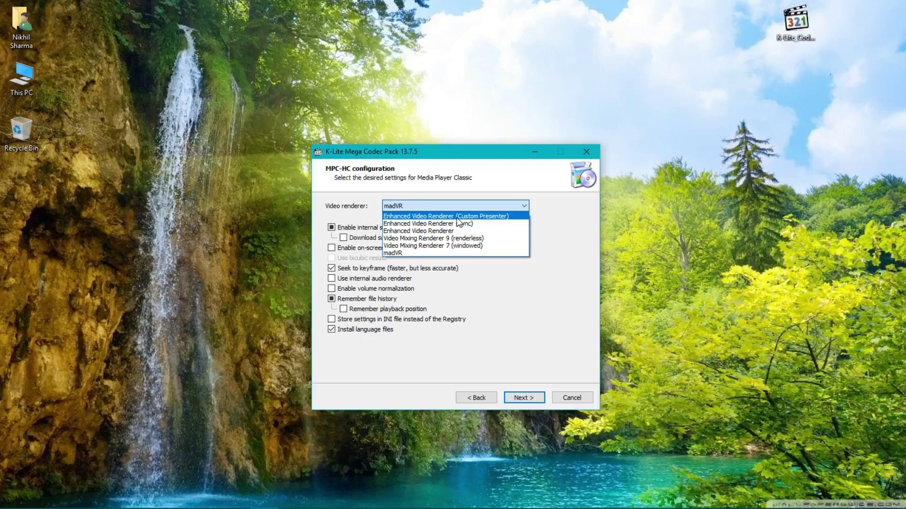
click(438, 253)
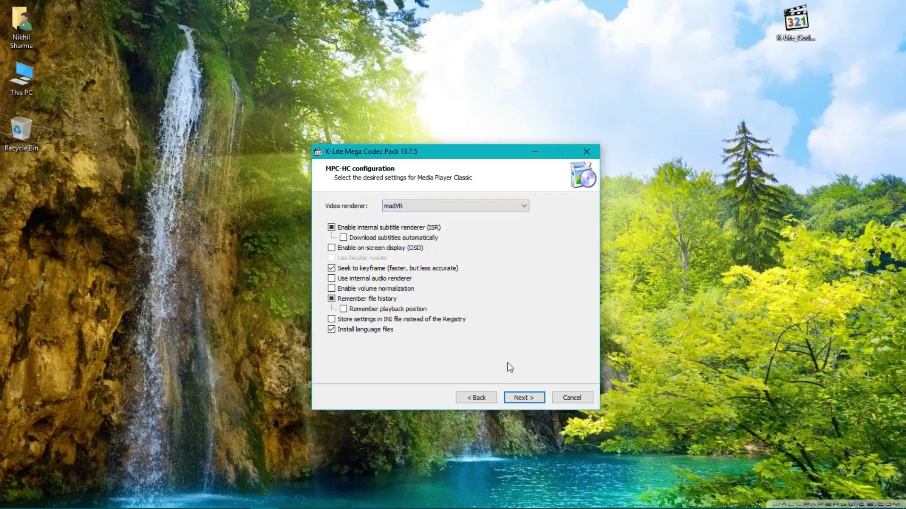
click(520, 398)
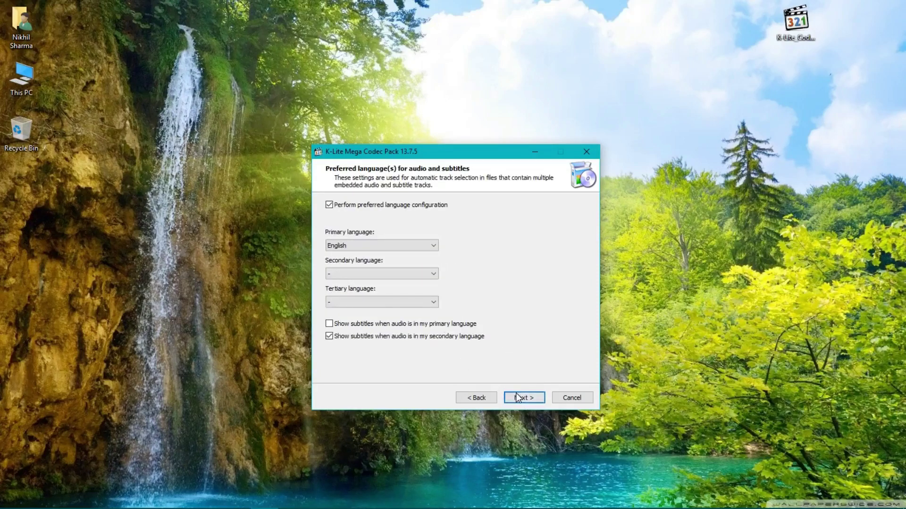
Skip the file association pages, close Realtek HD Audio Manager, and select 5.1 surround output.
click(518, 398)
click(521, 398)
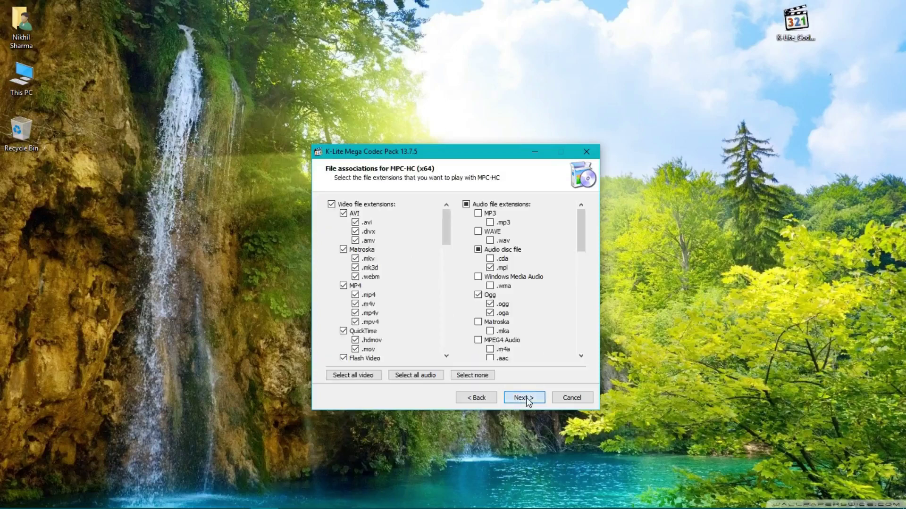
click(525, 399)
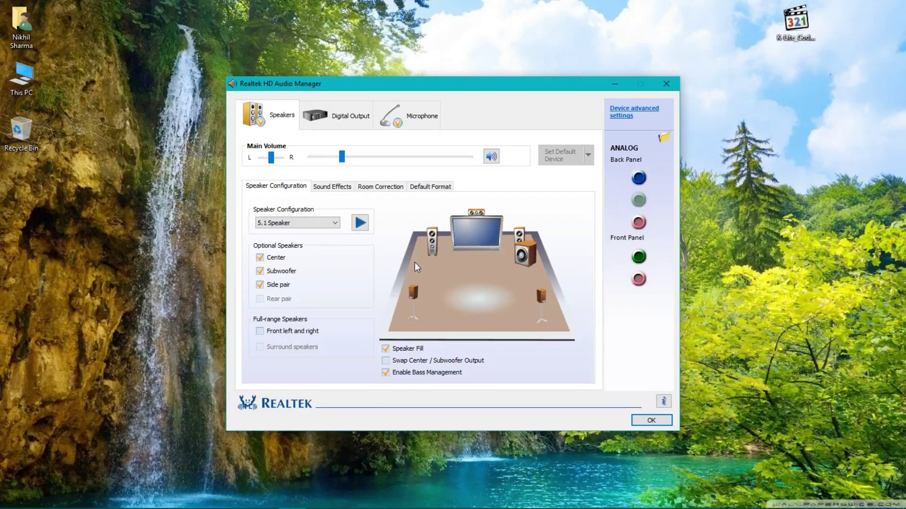
click(663, 85)
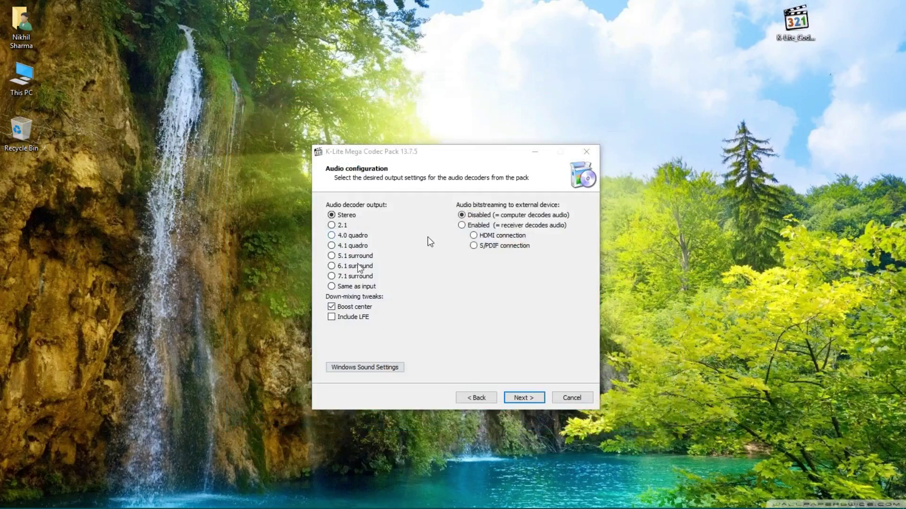
click(334, 256)
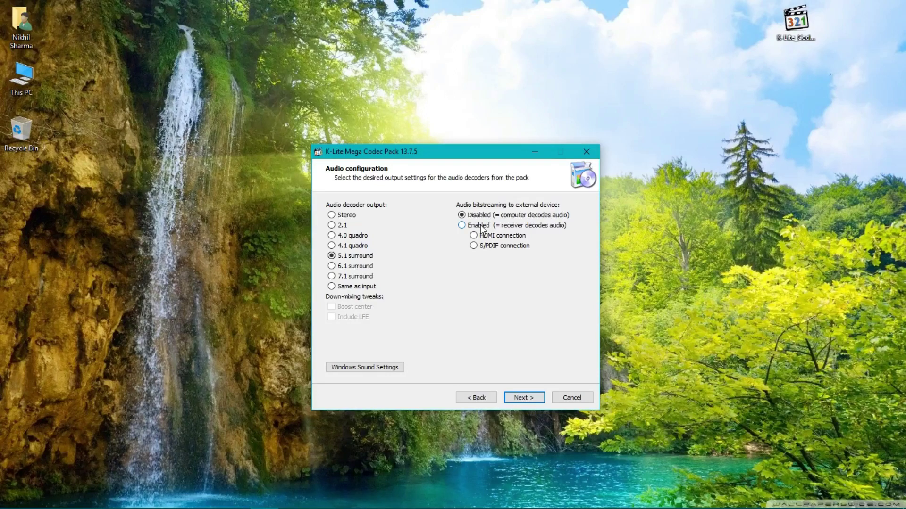
Install the codec pack and exit the finished setup.
click(523, 398)
click(528, 399)
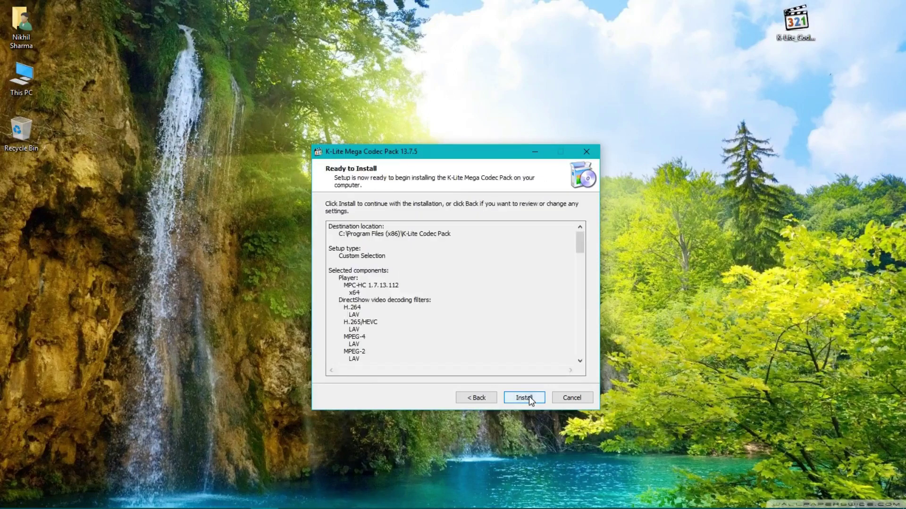
click(528, 397)
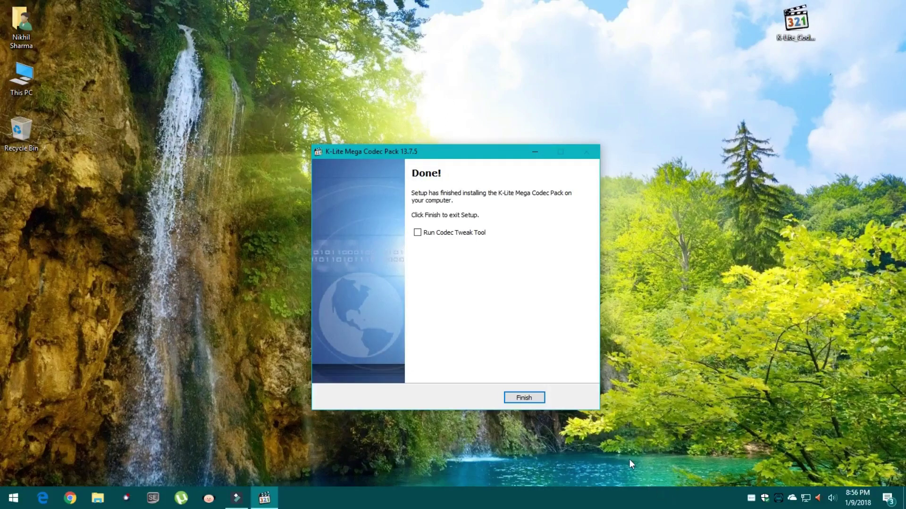
click(535, 399)
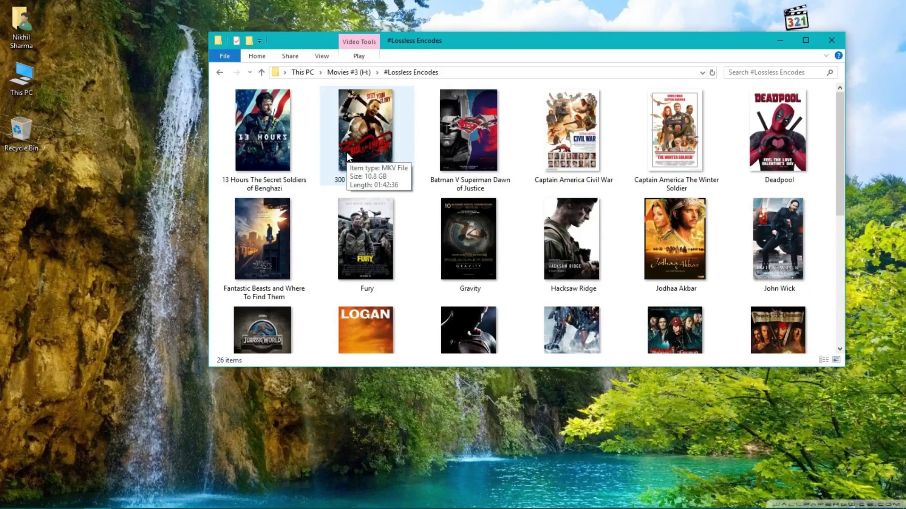
Make MPC-HC x64 the default app for MKV files through the 300 movie file's Properties.
right_click(347, 152)
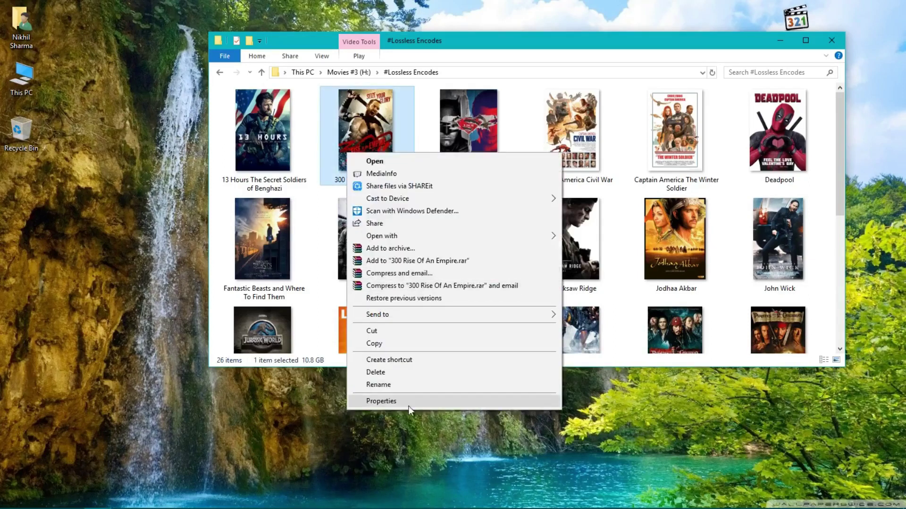
click(409, 407)
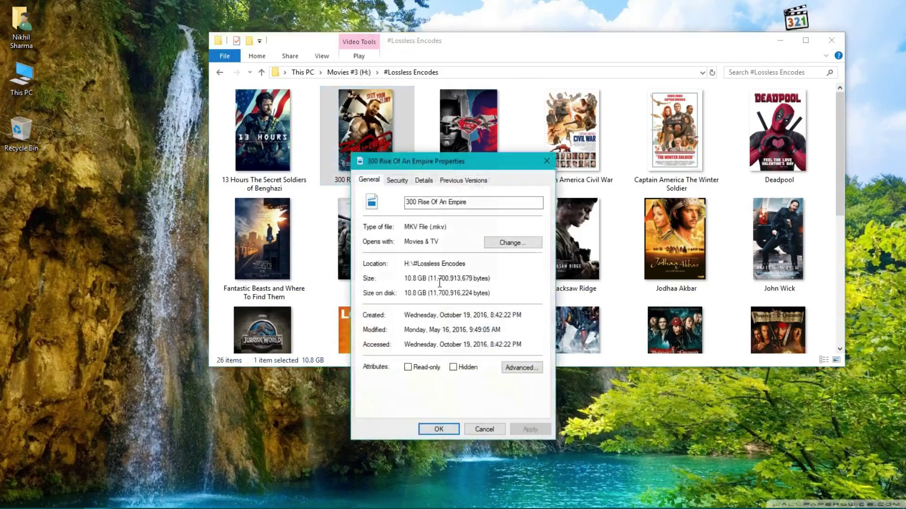
click(505, 245)
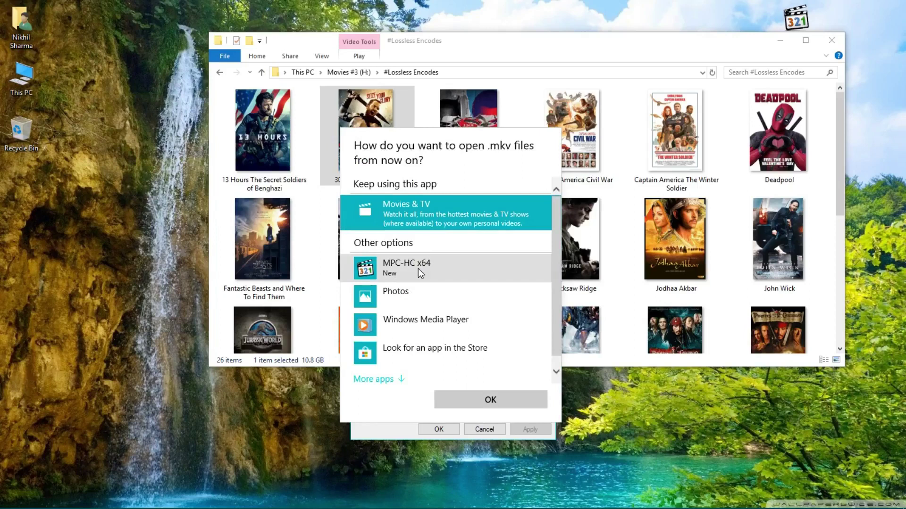
click(418, 268)
click(490, 400)
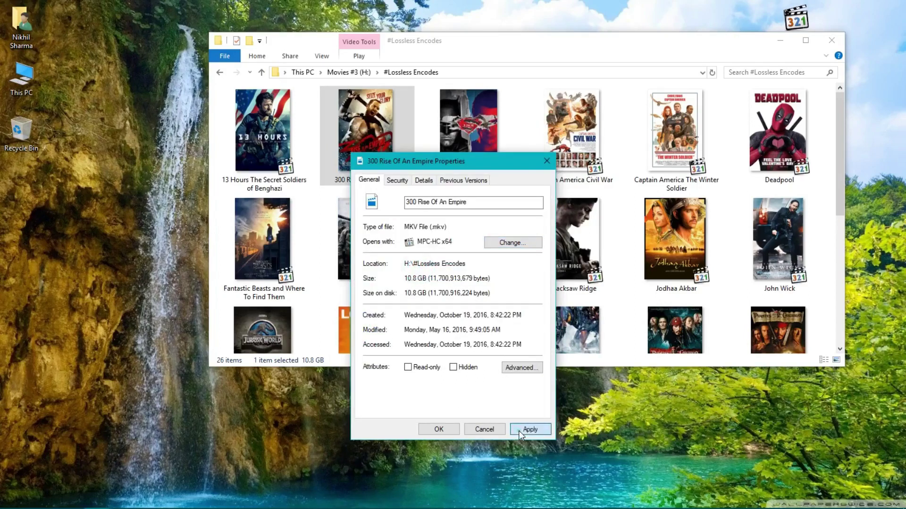
click(452, 430)
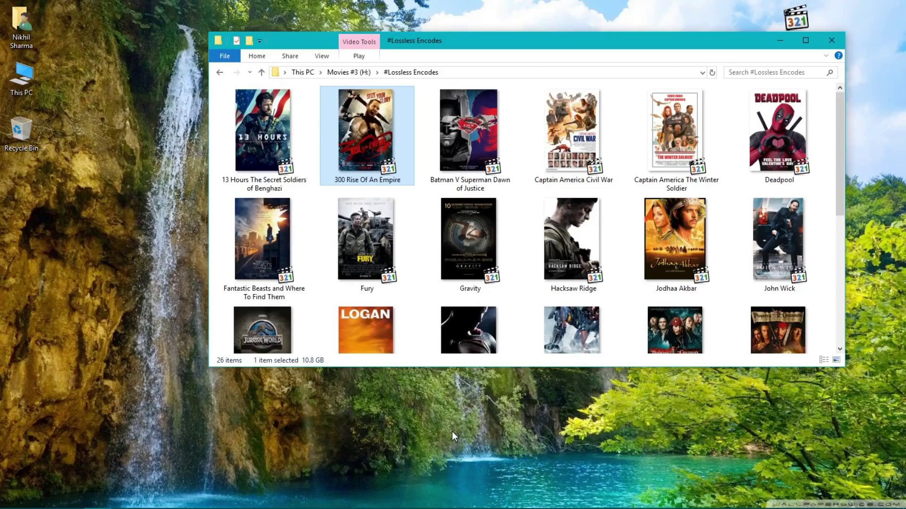
Confirm Batman V Superman's 8-channel TrueHD Atmos audio in MediaInfo, then play it in MPC-HC.
right_click(459, 171)
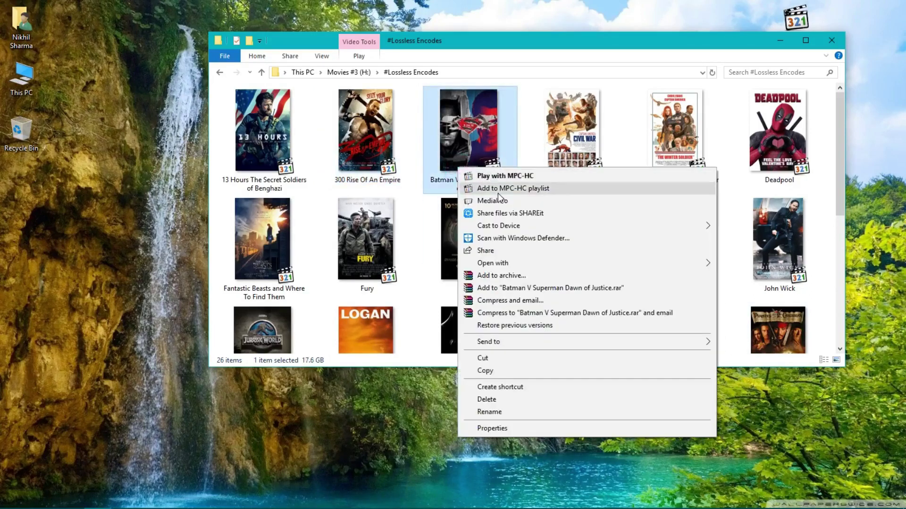
click(502, 202)
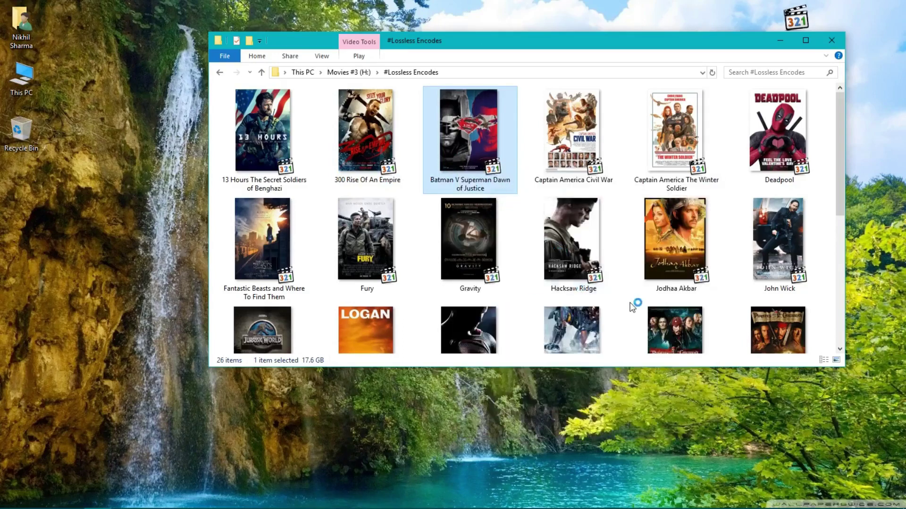
scroll(511, 320, down, 15)
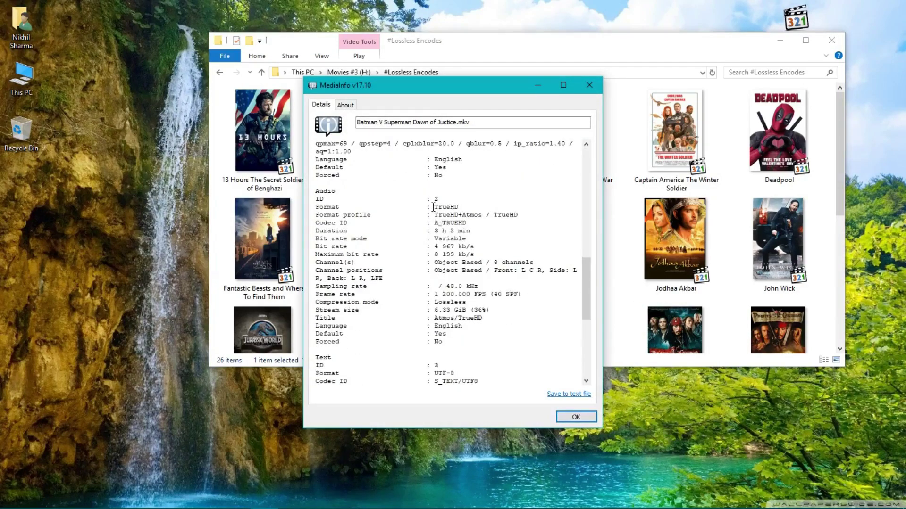
drag(433, 207, 518, 330)
click(518, 331)
click(576, 418)
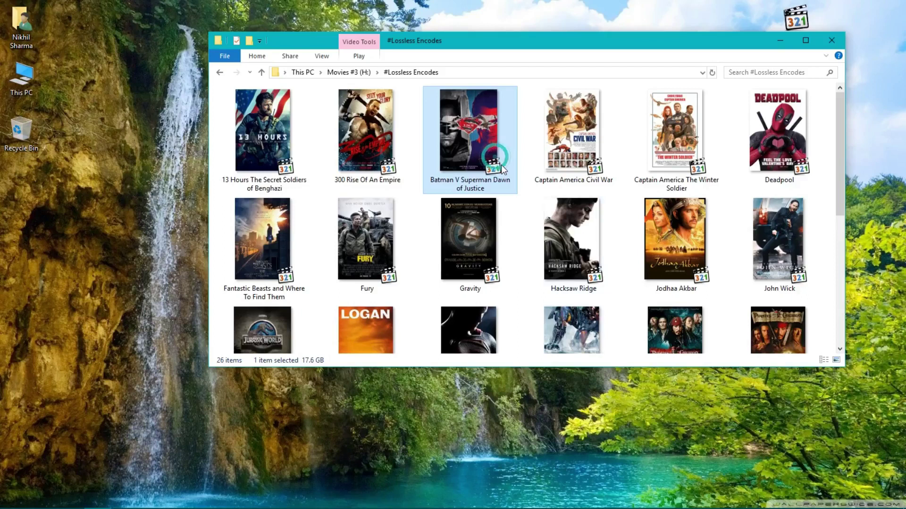
right_click(470, 146)
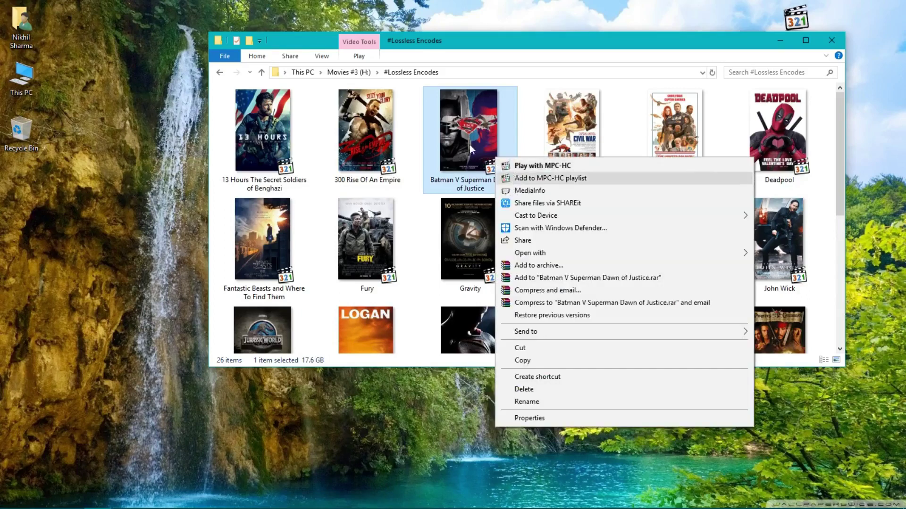
click(528, 166)
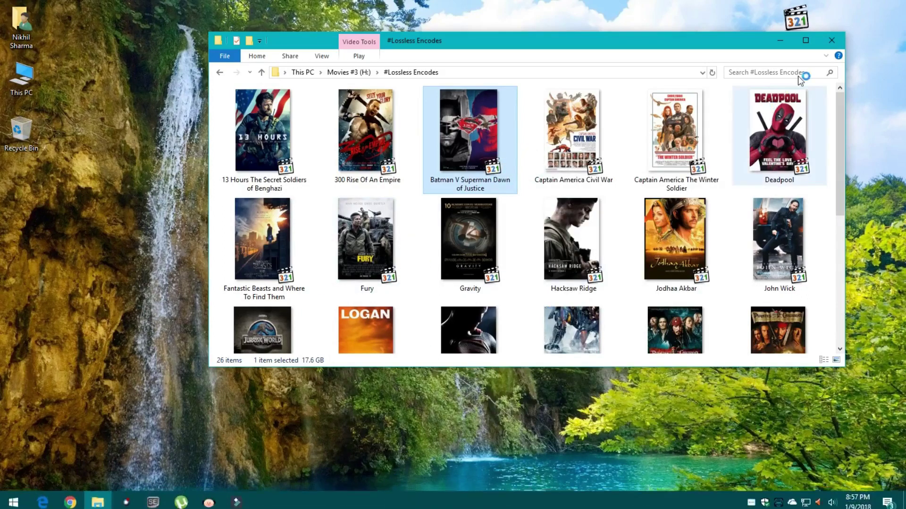
Turn off DRC and the 16-, 32- and 8-bit integer outputs, checking Realtek's default format.
click(832, 42)
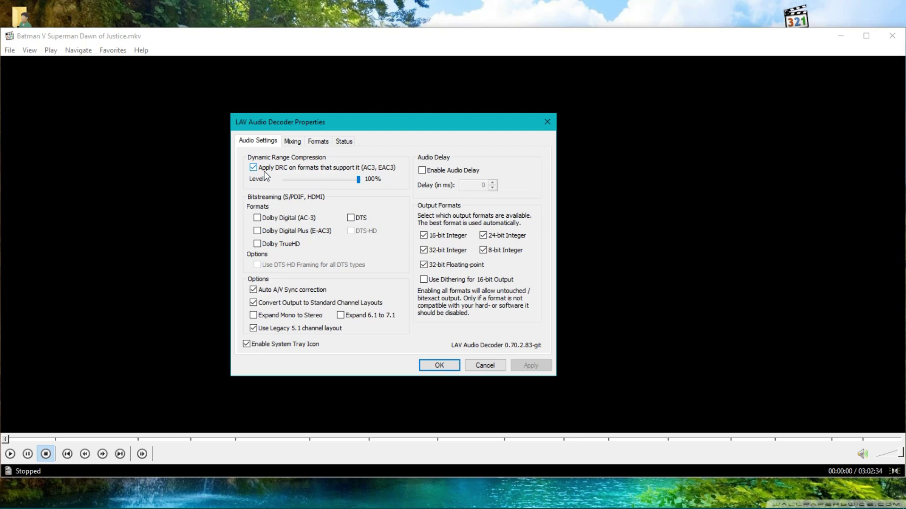
click(261, 168)
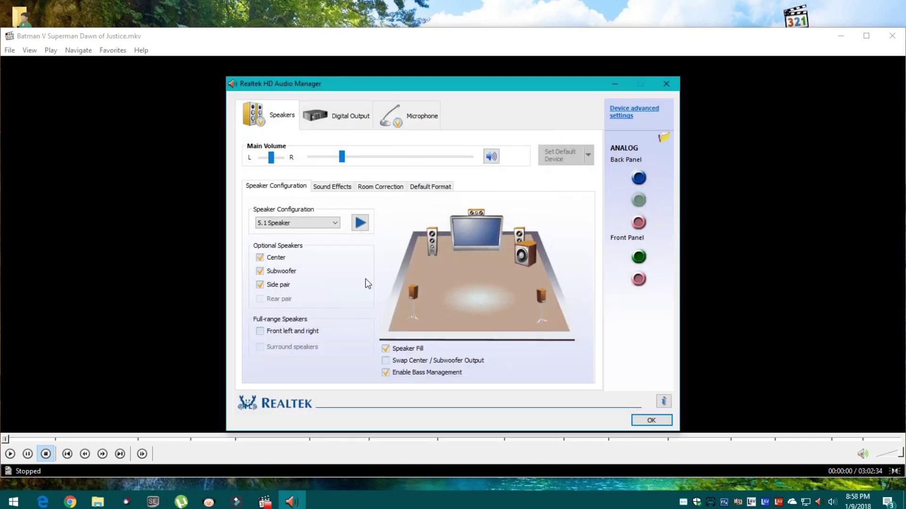
click(429, 188)
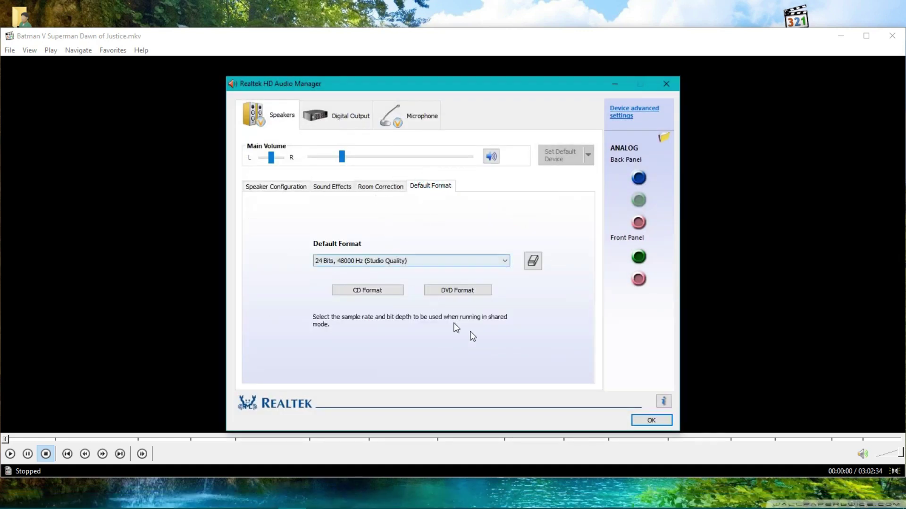
click(650, 421)
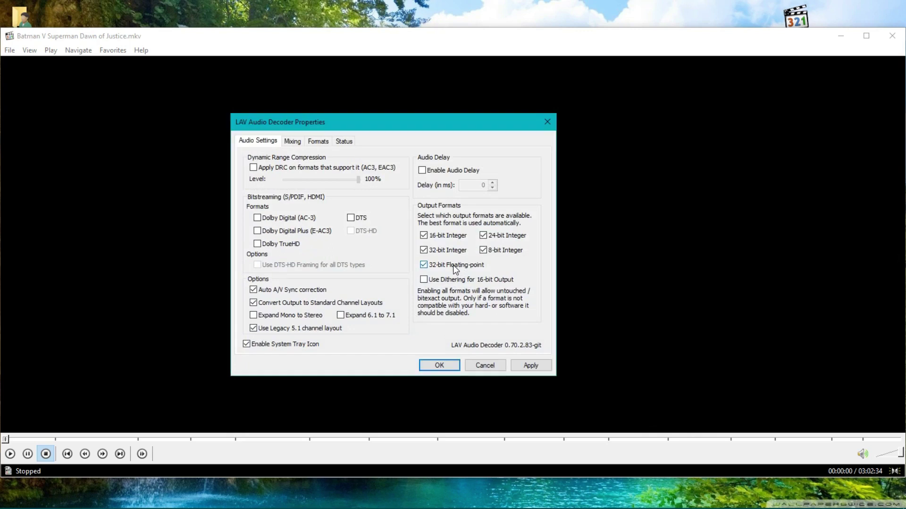
click(446, 236)
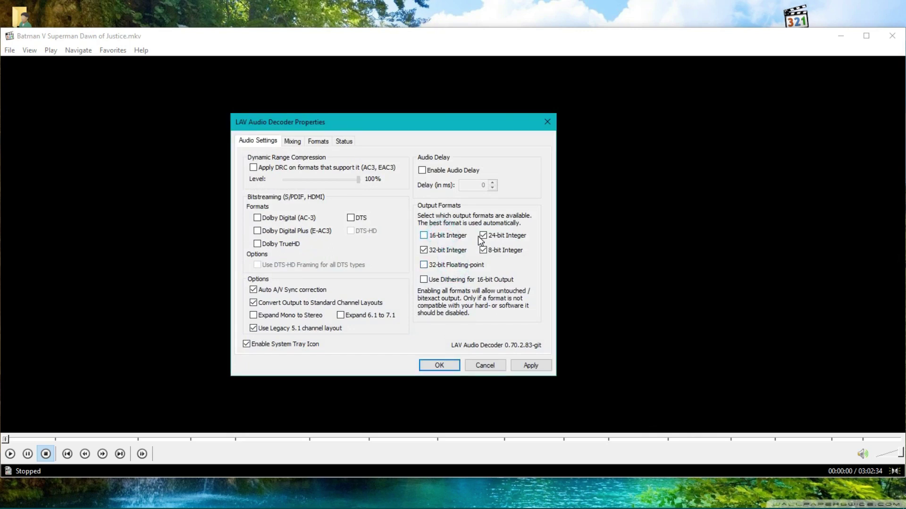
click(446, 252)
click(498, 253)
Review LAV Audio's Mixing, Formats and Status pages, then save the decoder settings.
click(292, 143)
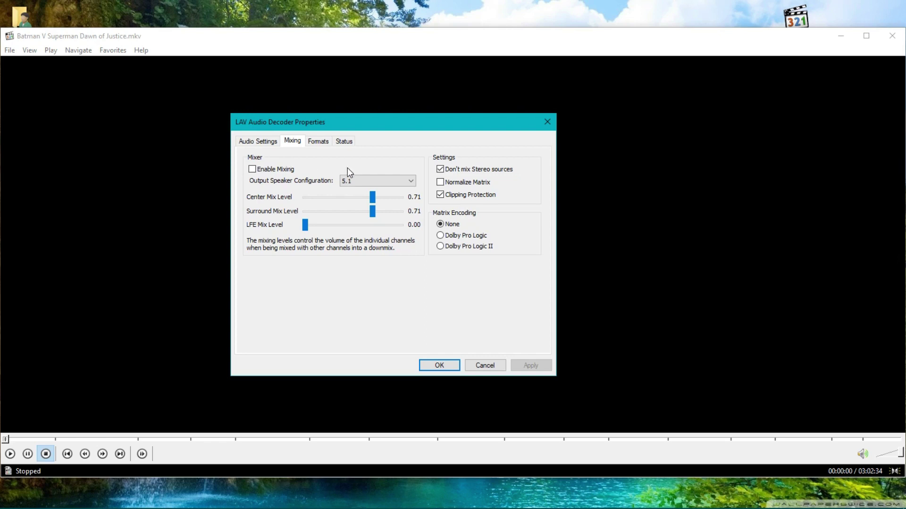
click(319, 141)
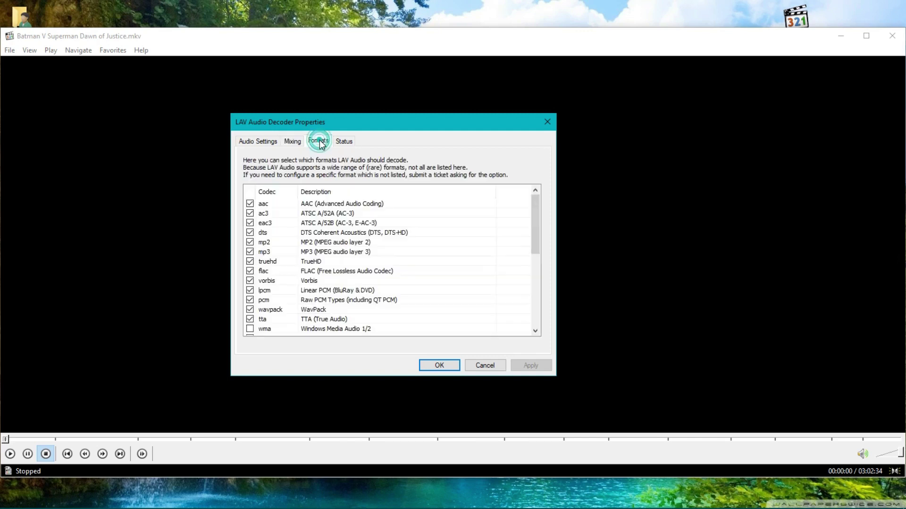
click(344, 141)
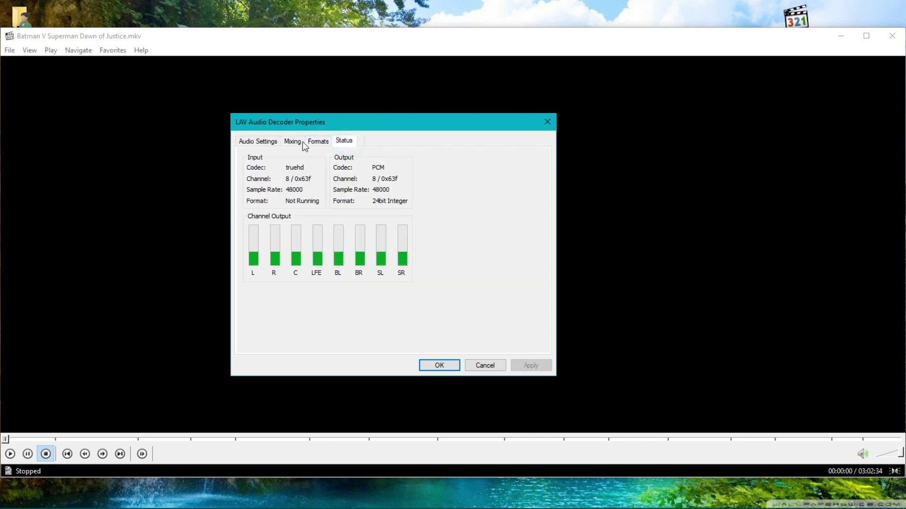
click(439, 366)
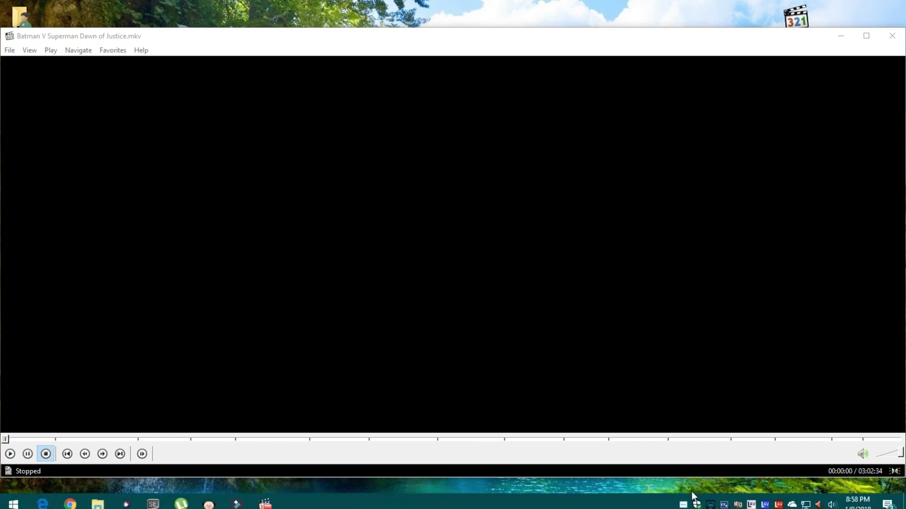
Enable the ffdshow Volume filter with Normalize and Regain volume off and current levels shown.
double_click(724, 498)
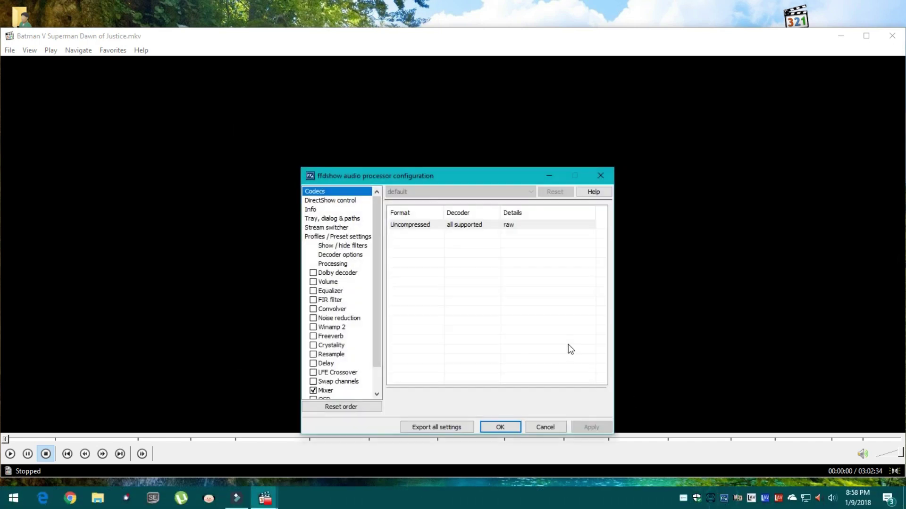
click(333, 283)
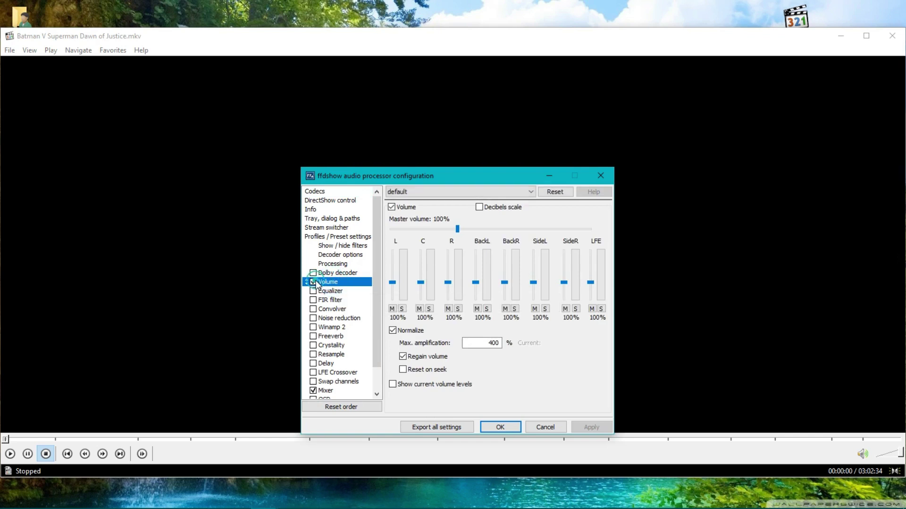
click(312, 281)
click(403, 357)
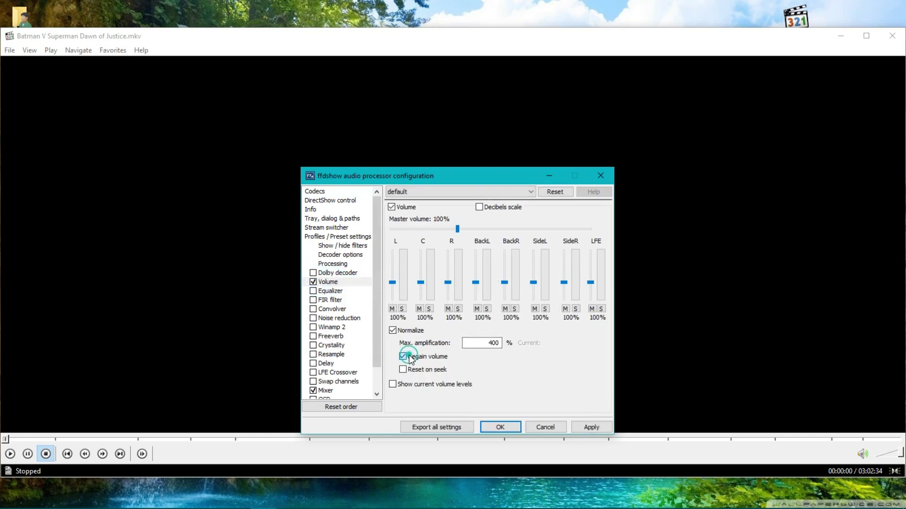
click(409, 332)
click(410, 385)
click(326, 274)
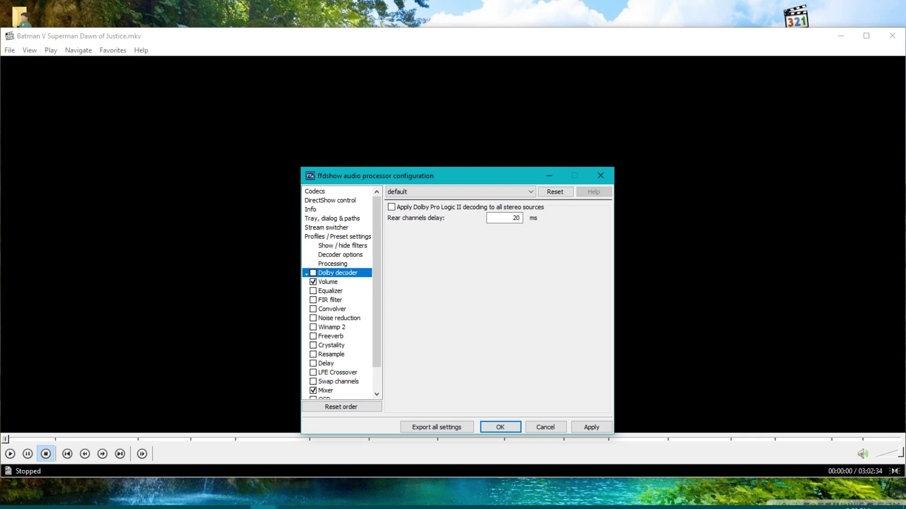
Enable Dolby decoder and LFE Crossover, removing low frequencies added to LFE, lowpass 170.
click(313, 274)
click(312, 281)
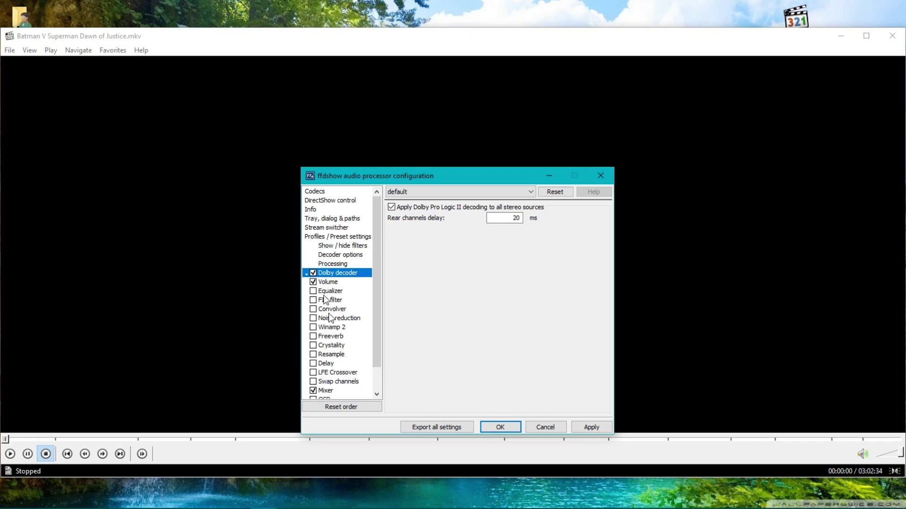
click(328, 373)
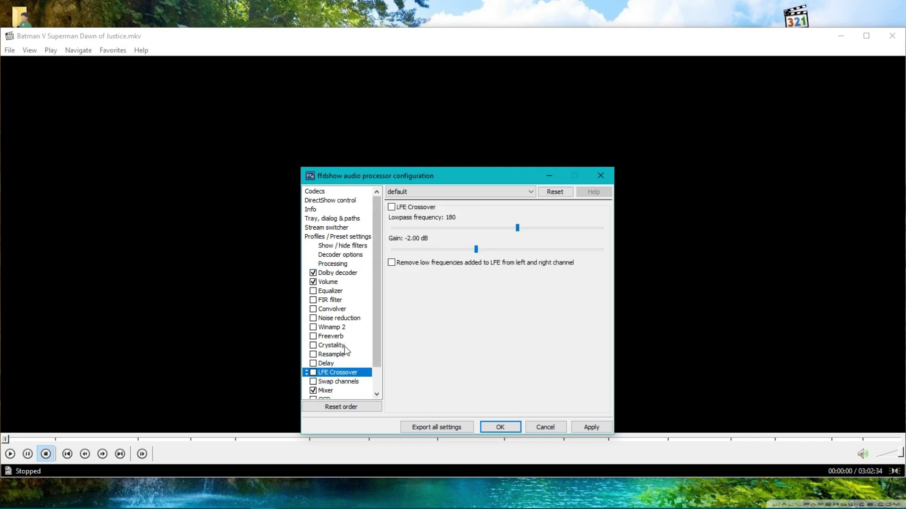
click(313, 372)
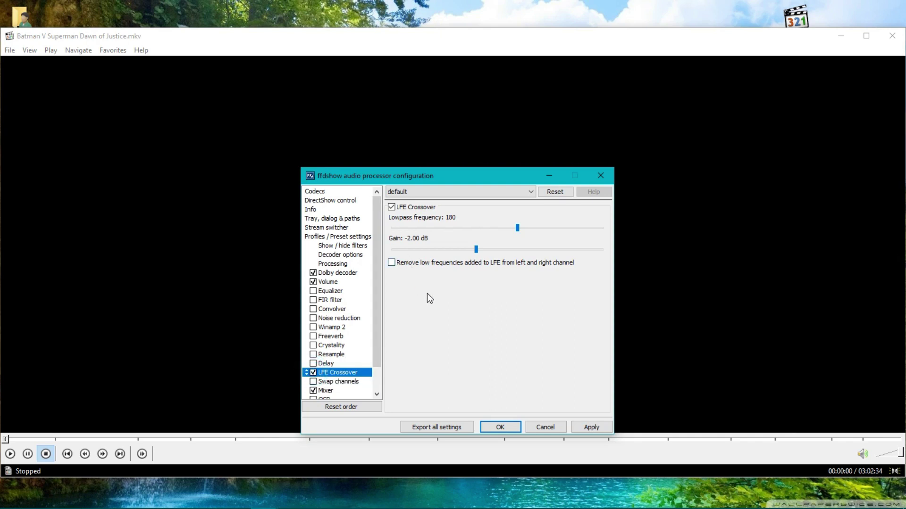
click(435, 263)
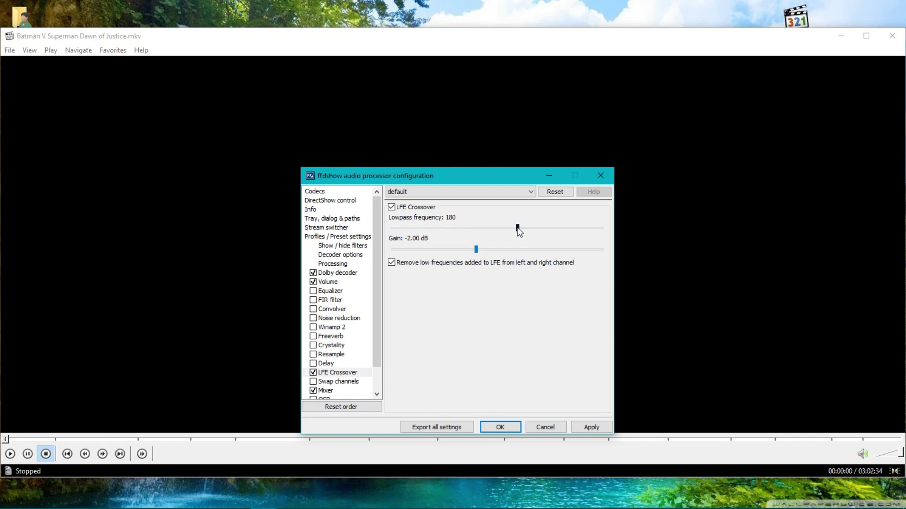
drag(517, 229, 511, 232)
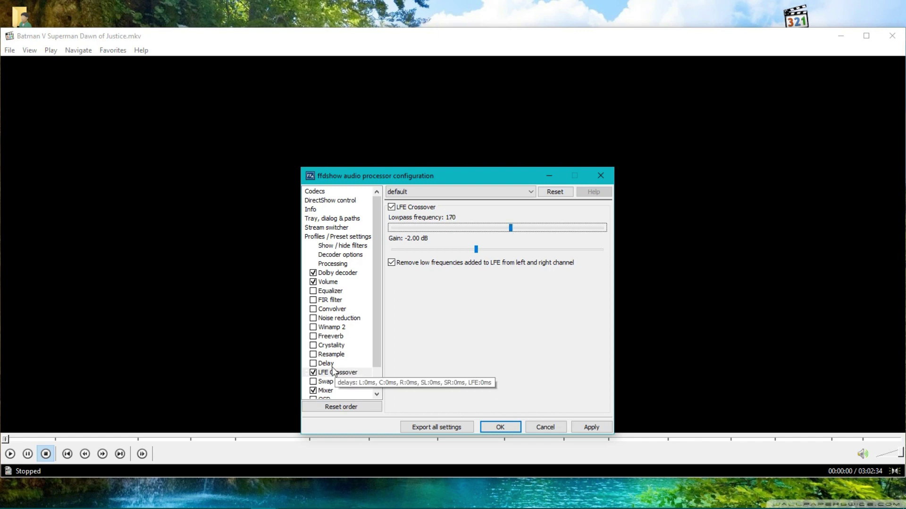
Set Mixer output speakers to 3/0/2 - 5 channels with LFE on, after trying 2/0/0 - stereo.
click(327, 391)
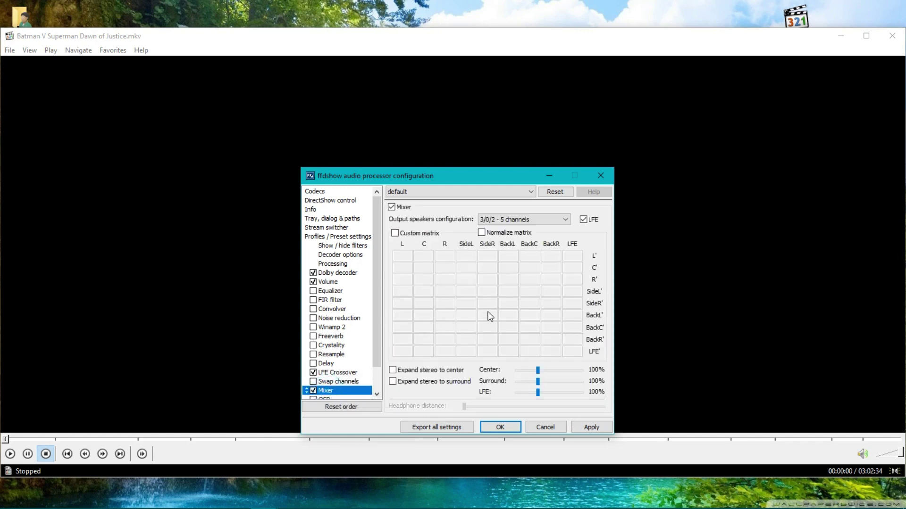
click(531, 221)
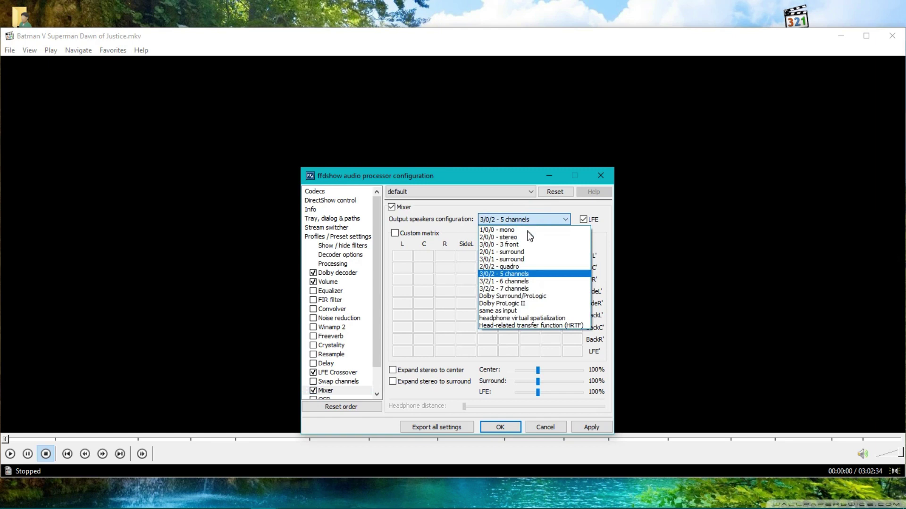
click(517, 237)
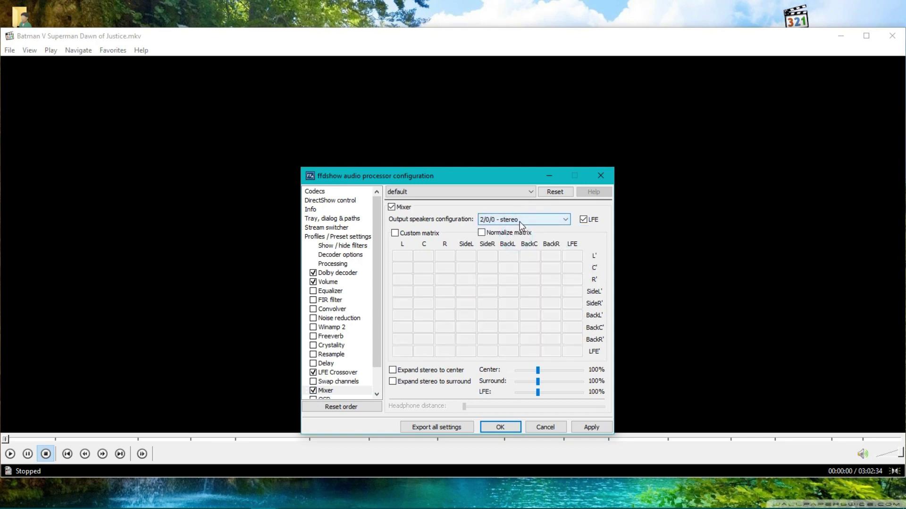
click(522, 223)
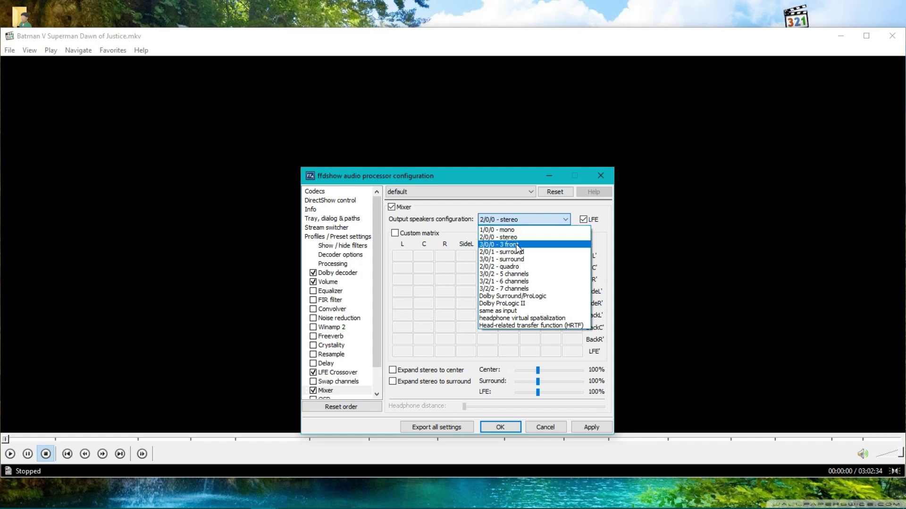
click(515, 274)
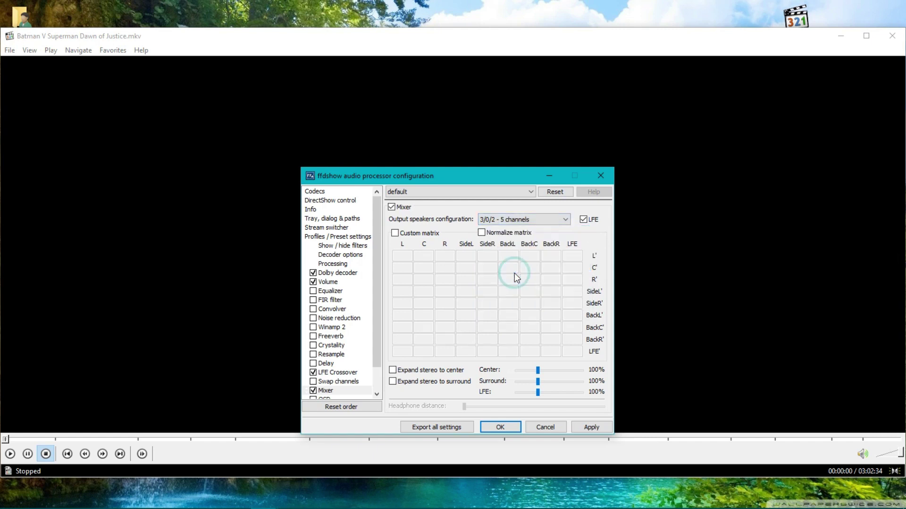
click(583, 220)
click(583, 220)
Restrict ffdshow output to 24-bit integer by disabling 16-bit, 32-bit integer and 32-bit float, then save.
click(584, 220)
click(584, 219)
drag(377, 342, 377, 367)
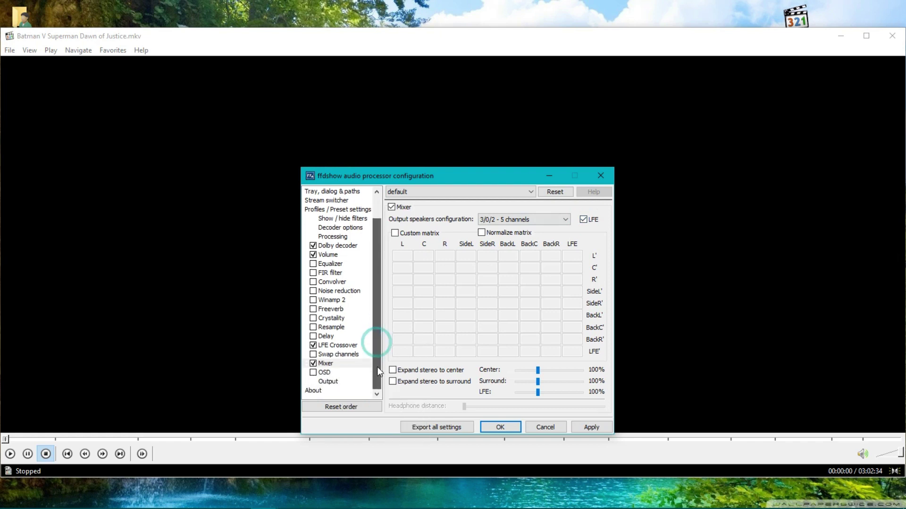
click(328, 382)
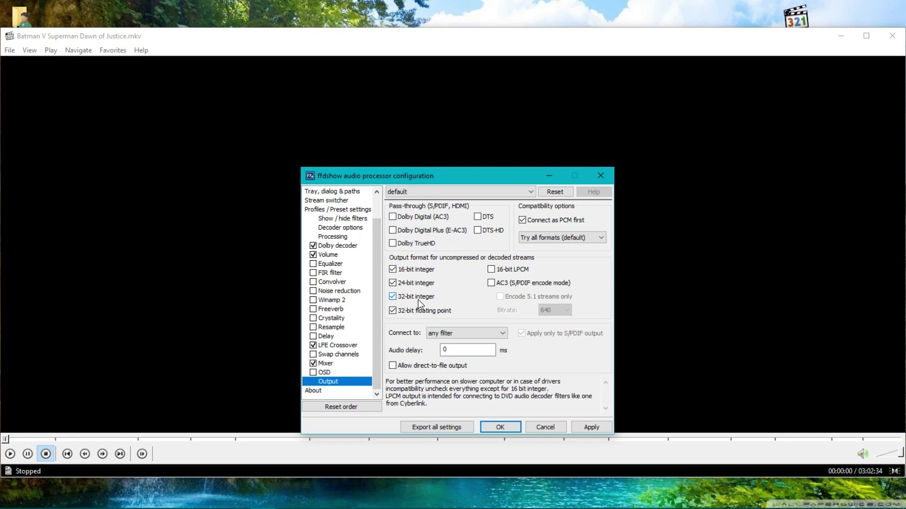
click(418, 299)
click(418, 309)
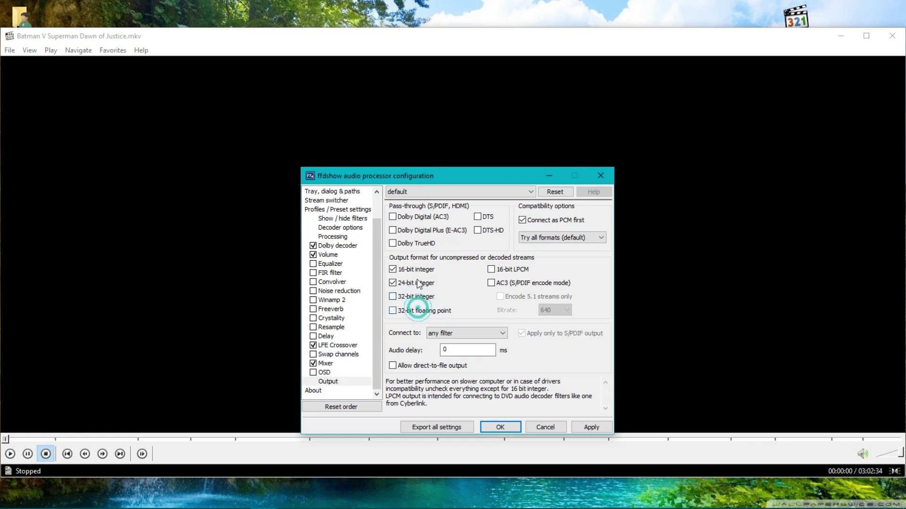
click(417, 270)
click(581, 427)
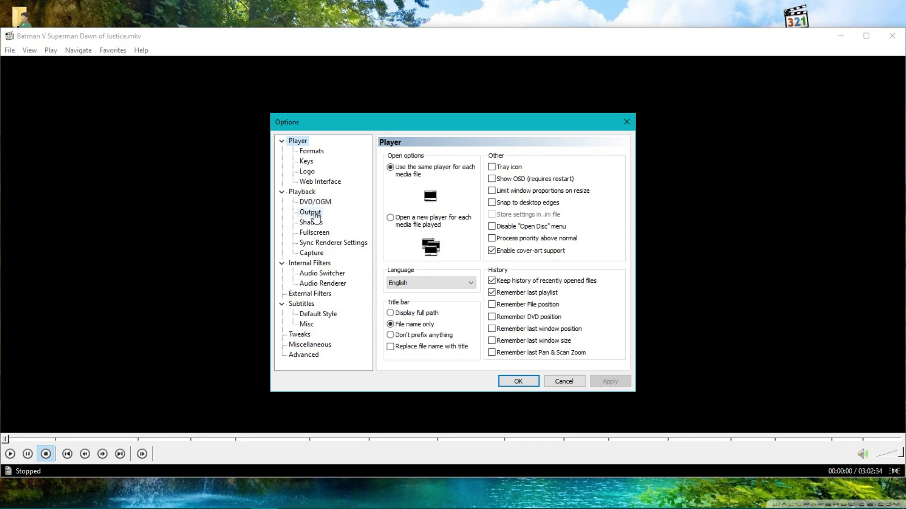
Raise MPC-HC's Audio Switcher boost to +59% and apply it, then refresh the desktop.
click(311, 212)
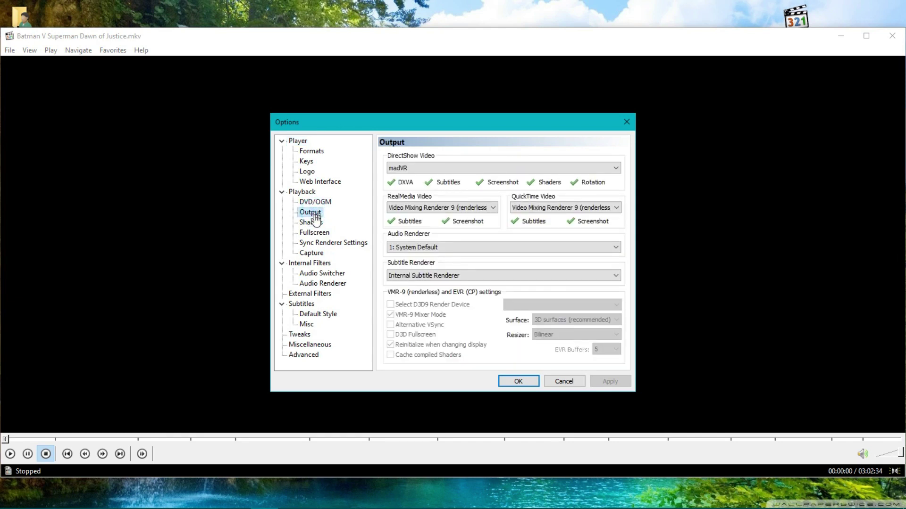
click(311, 263)
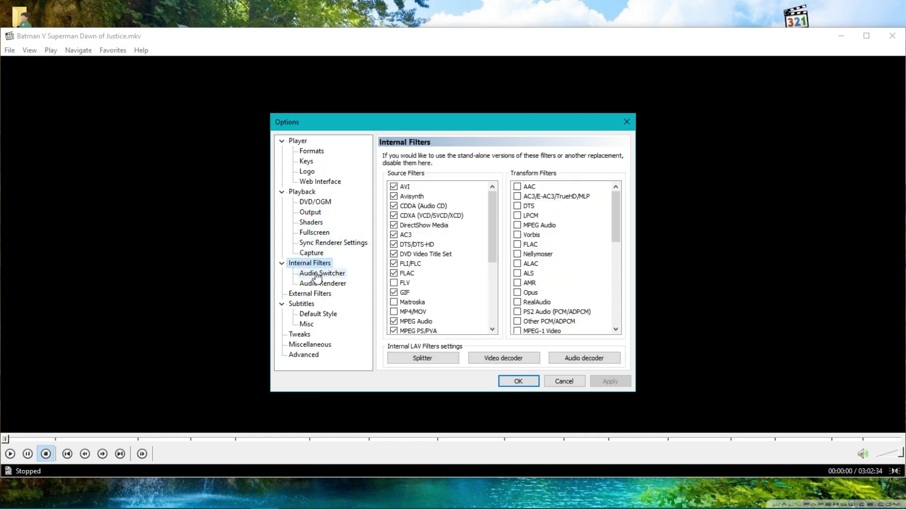
click(317, 275)
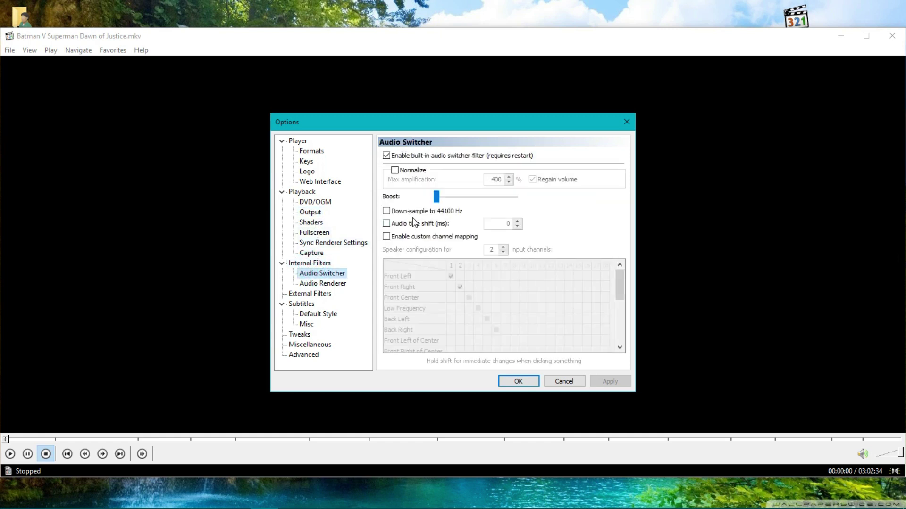
drag(436, 197, 443, 199)
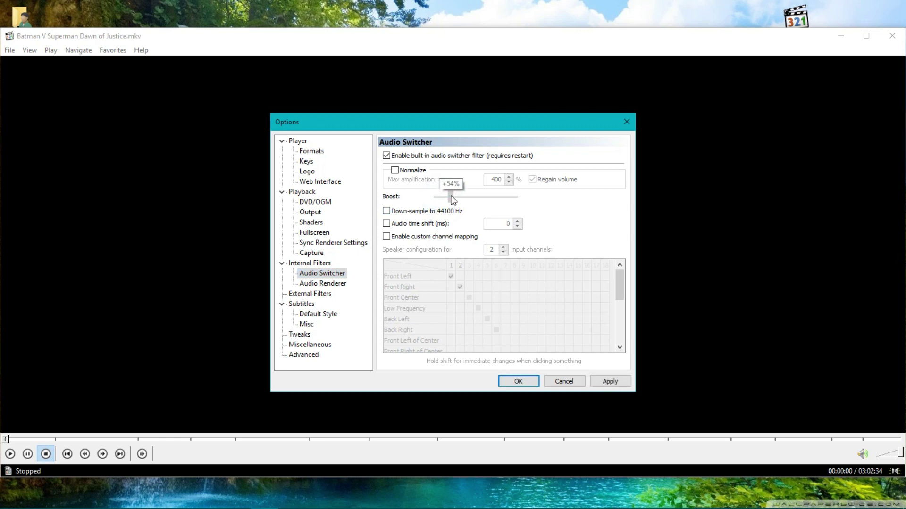
drag(451, 196, 451, 196)
drag(453, 196, 450, 196)
drag(452, 196, 452, 196)
click(595, 381)
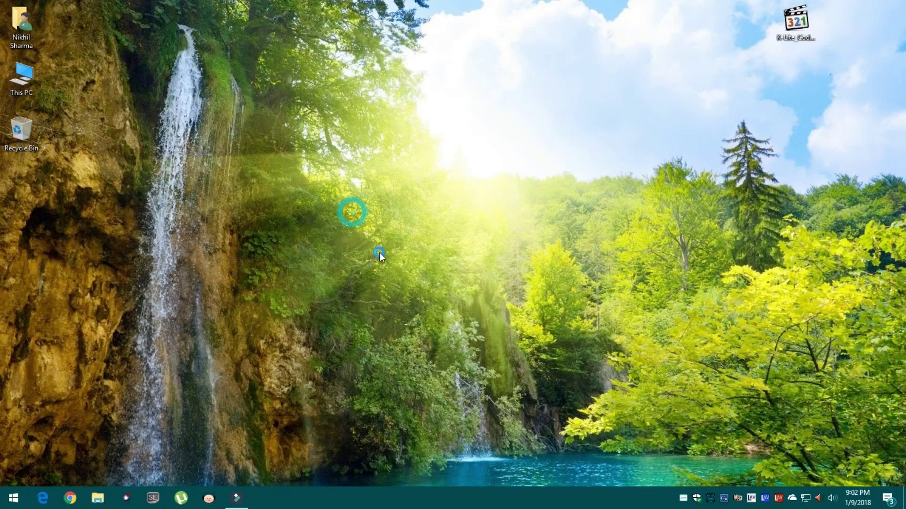
right_click(354, 212)
click(380, 246)
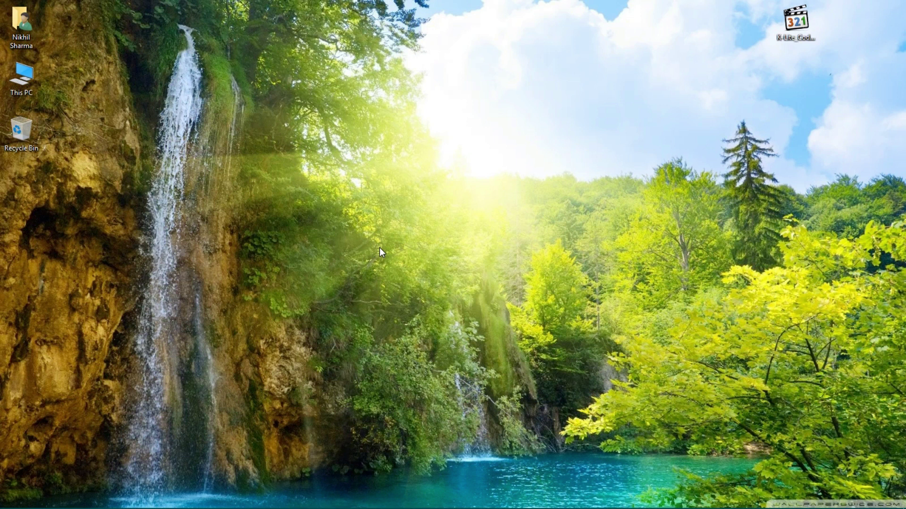
Open the #Lossless Encodes folder on Movies #3 (H:) after briefly checking Movies #2 (G:).
key(super+e)
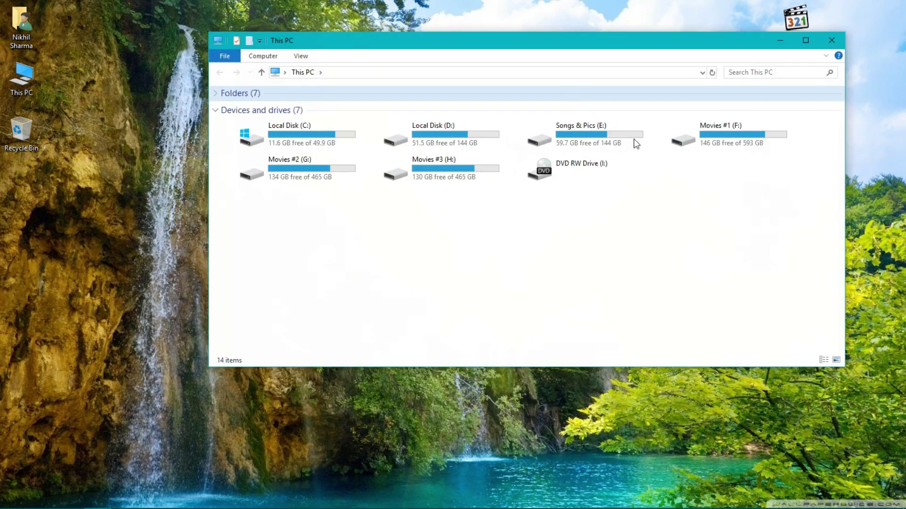
click(322, 176)
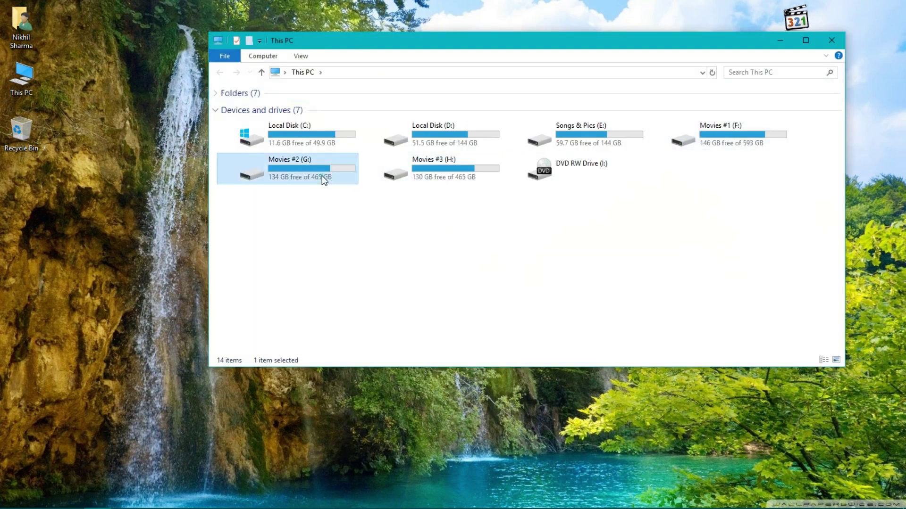
double_click(322, 176)
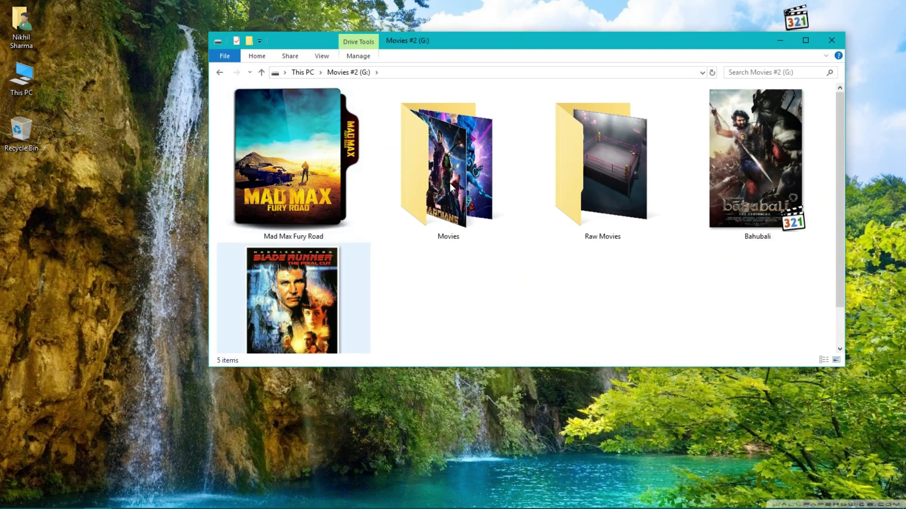
click(219, 73)
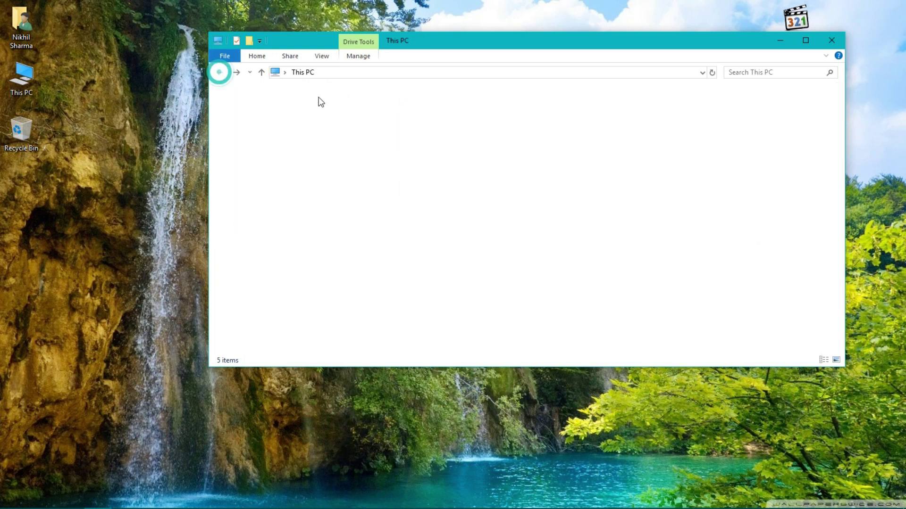
click(420, 175)
double_click(421, 175)
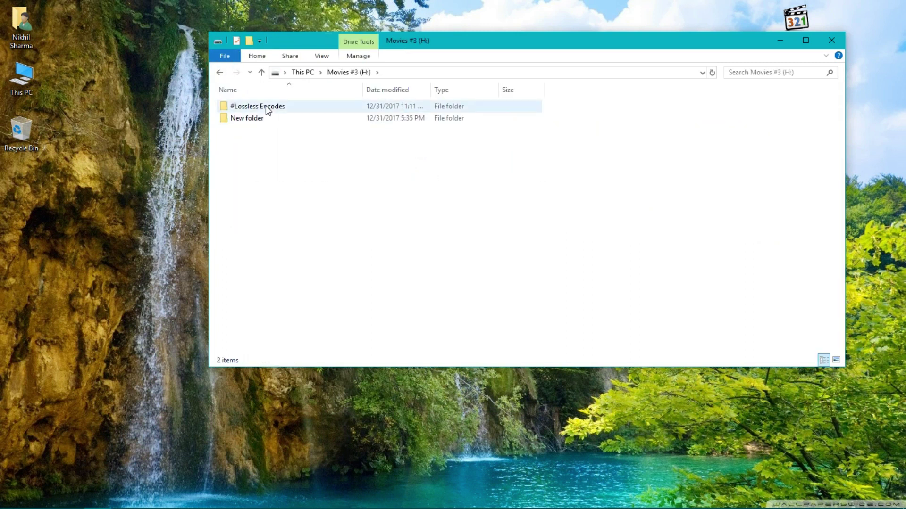
double_click(265, 106)
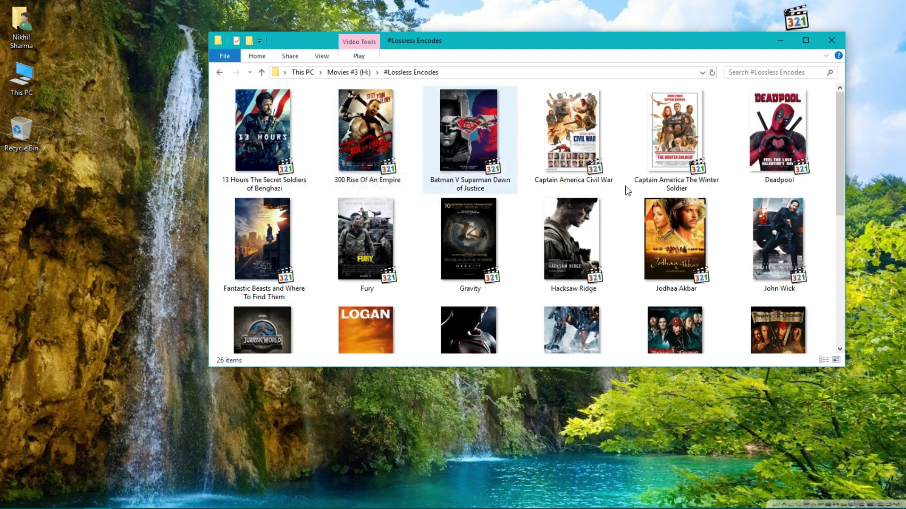
scroll(669, 221, down, 5)
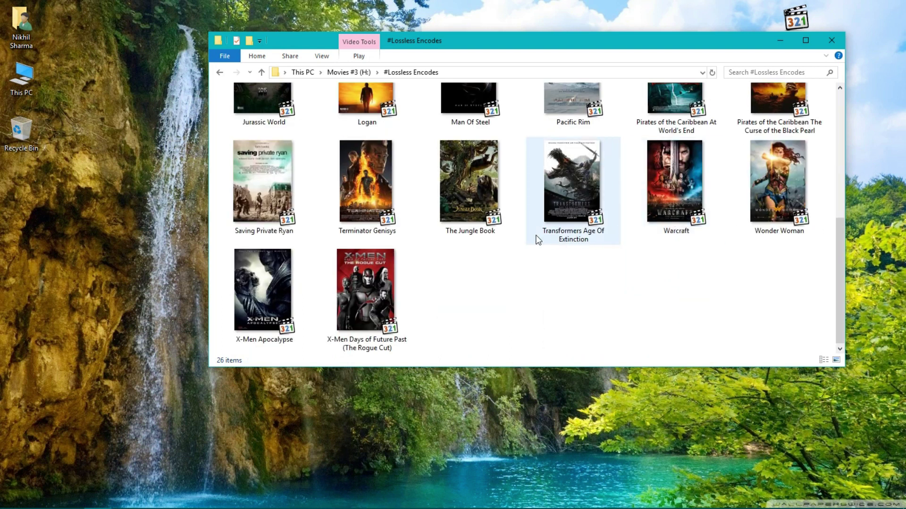
Open Pacific Rim.mkv in MediaInfo and review its 8-channel DTS-HD MA audio bit rate and details.
click(567, 120)
right_click(568, 120)
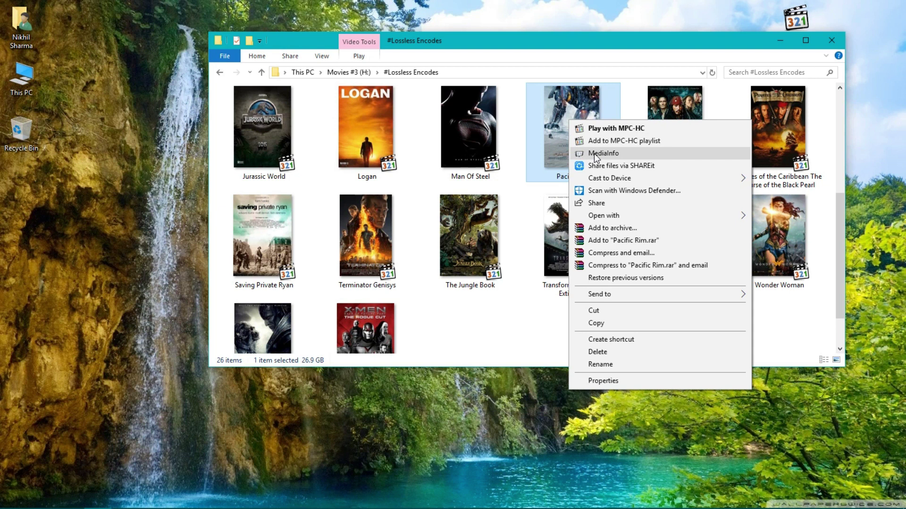
click(594, 155)
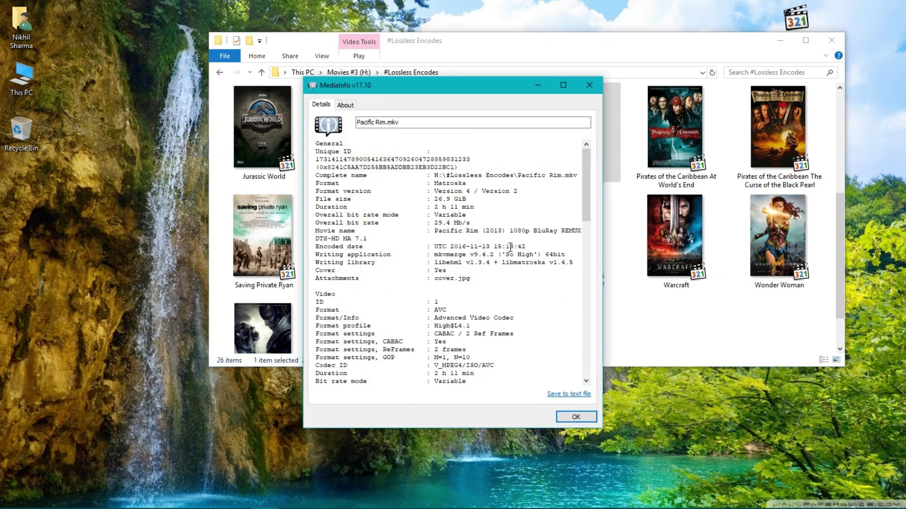
scroll(510, 242, down, 17)
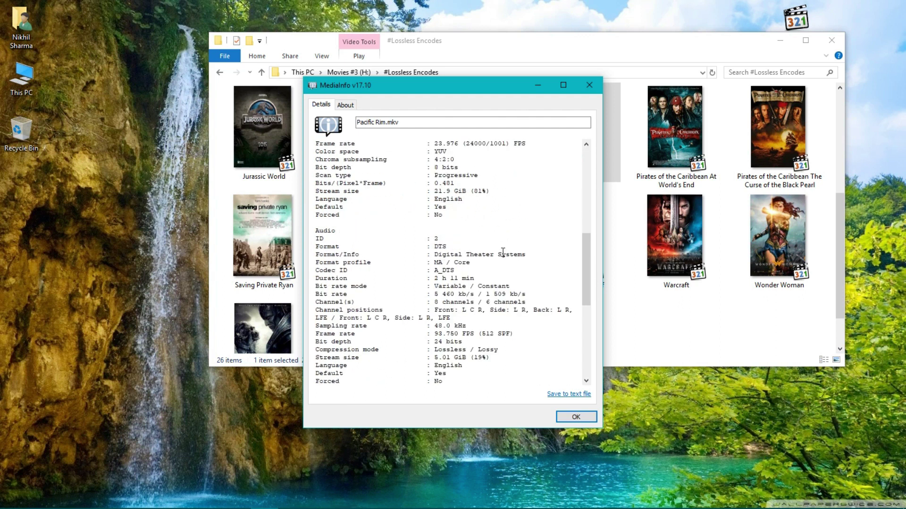
scroll(458, 225, up, 2)
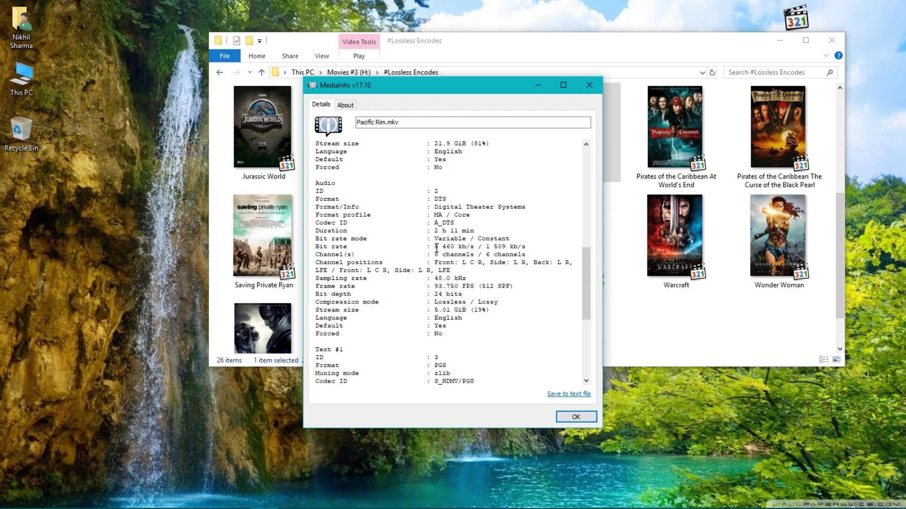
drag(436, 248, 467, 247)
click(458, 271)
Close MediaInfo, play Pacific Rim, and show ffdshow's per-channel Volume page.
click(574, 417)
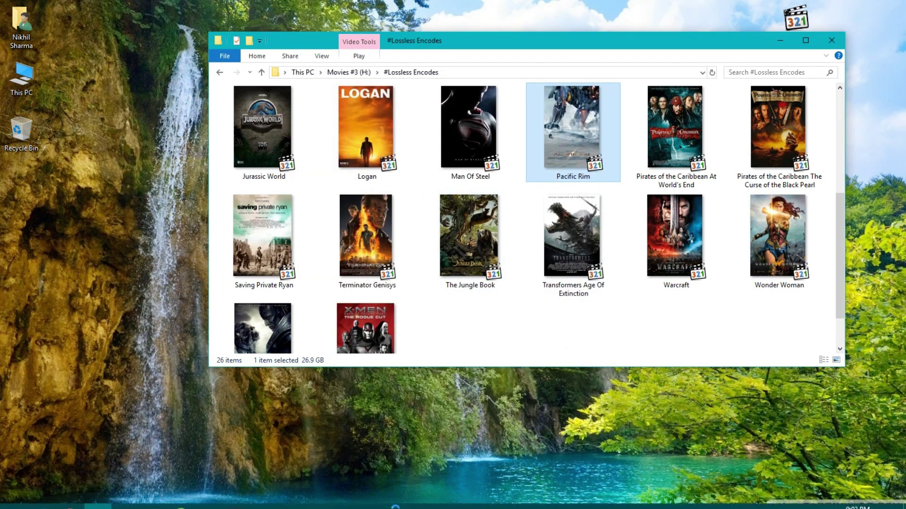
key(Return)
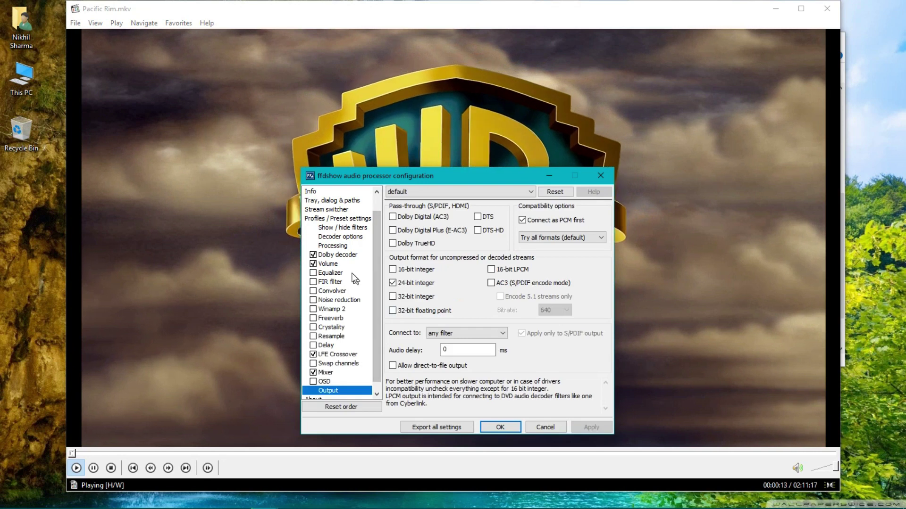
click(330, 265)
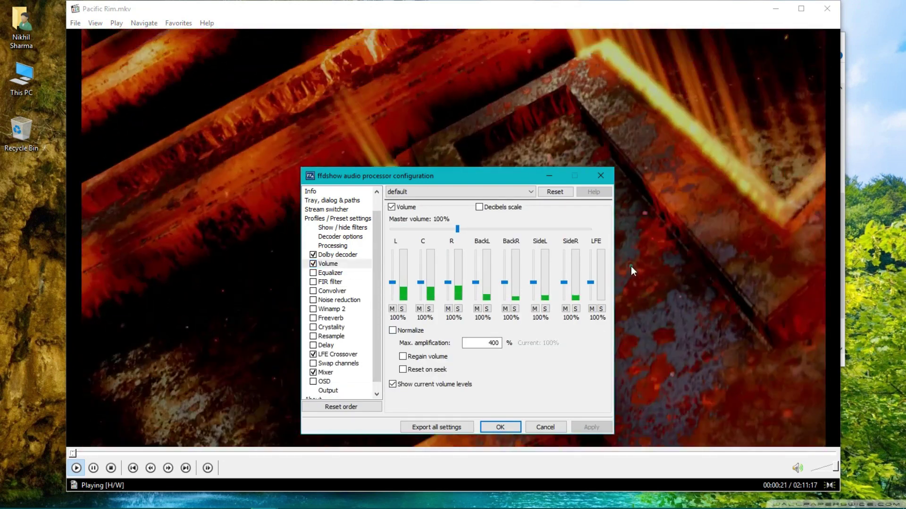
click(630, 265)
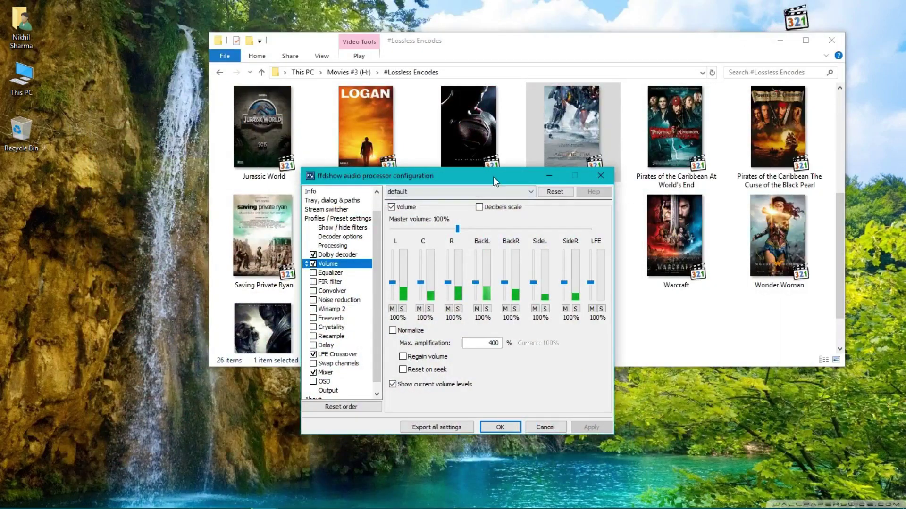
Resume Pacific Rim playback and minimize the player so all eight channel meters show live levels.
mouse_move(265, 498)
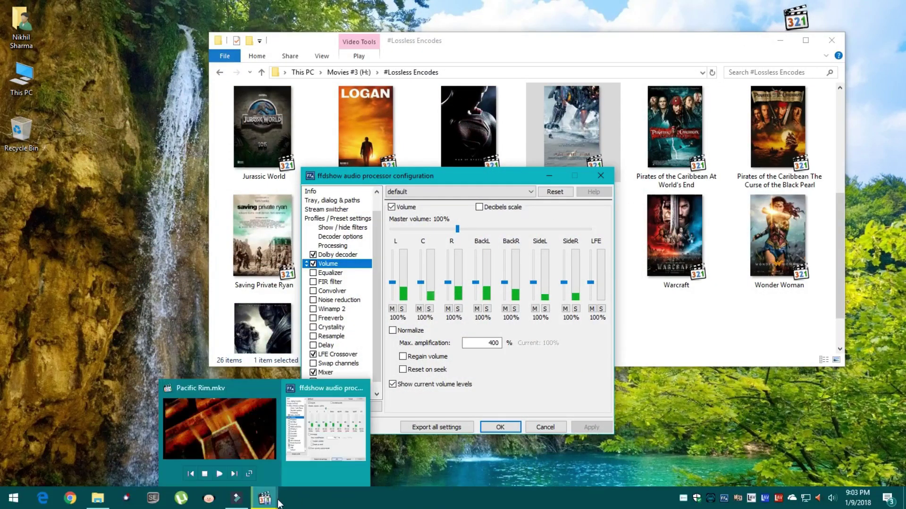
click(326, 460)
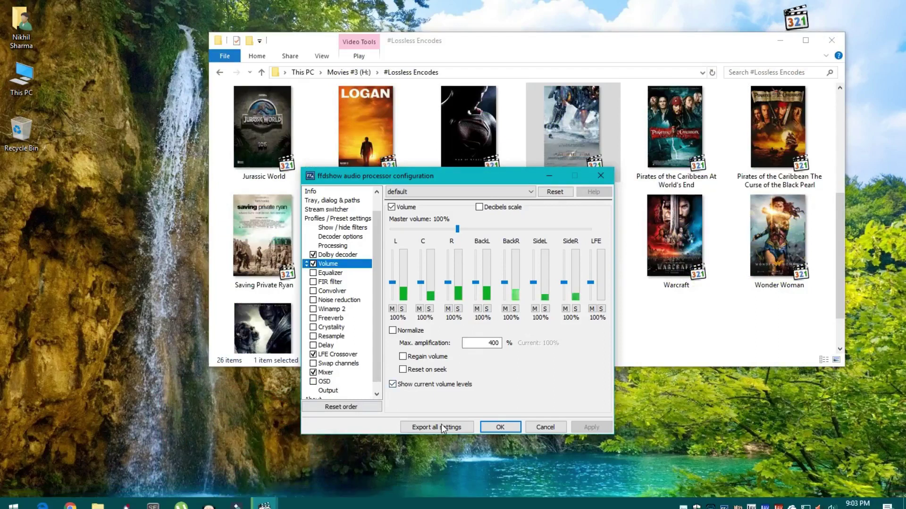
mouse_move(259, 500)
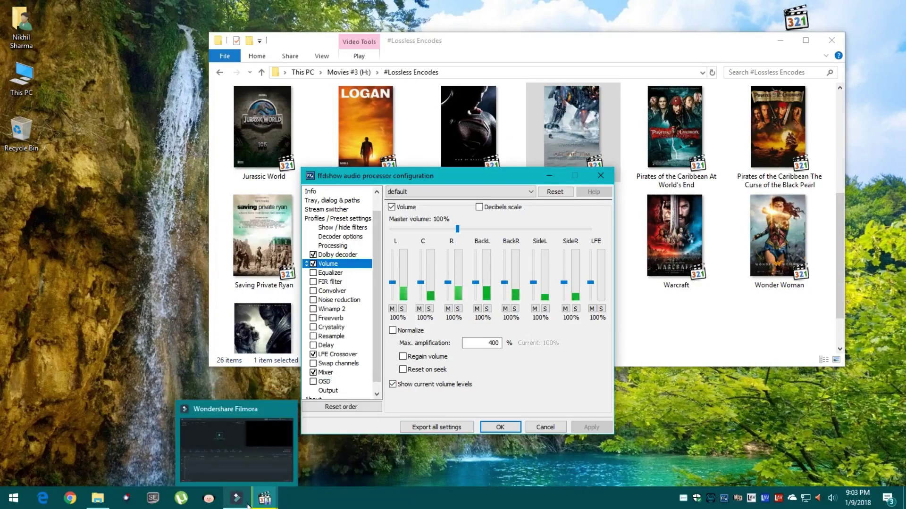
click(219, 429)
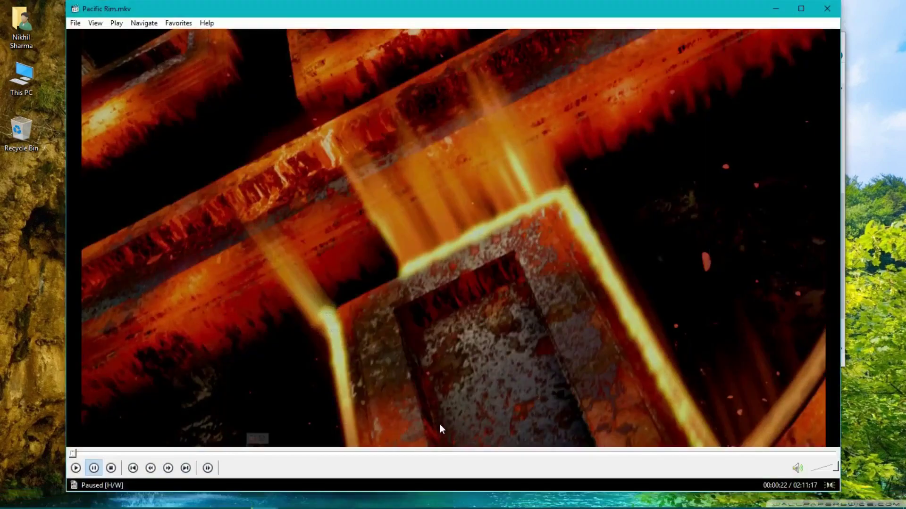
click(76, 468)
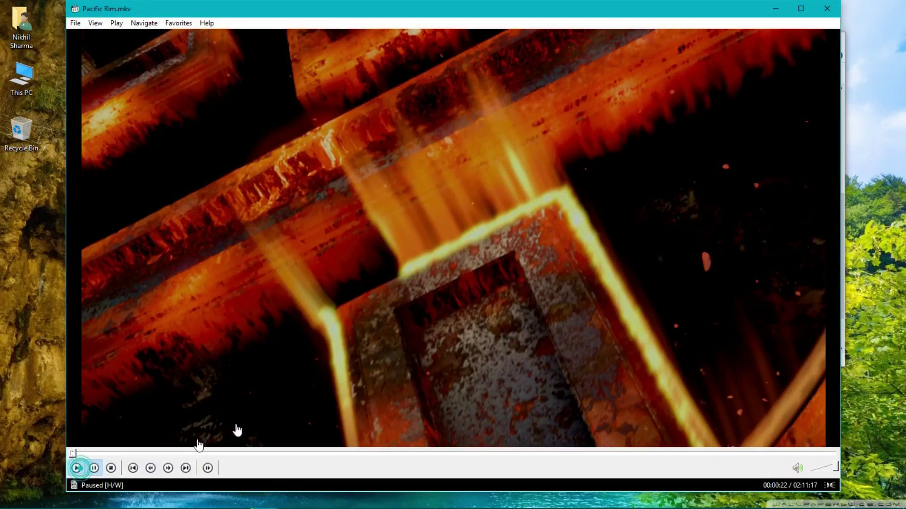
click(774, 9)
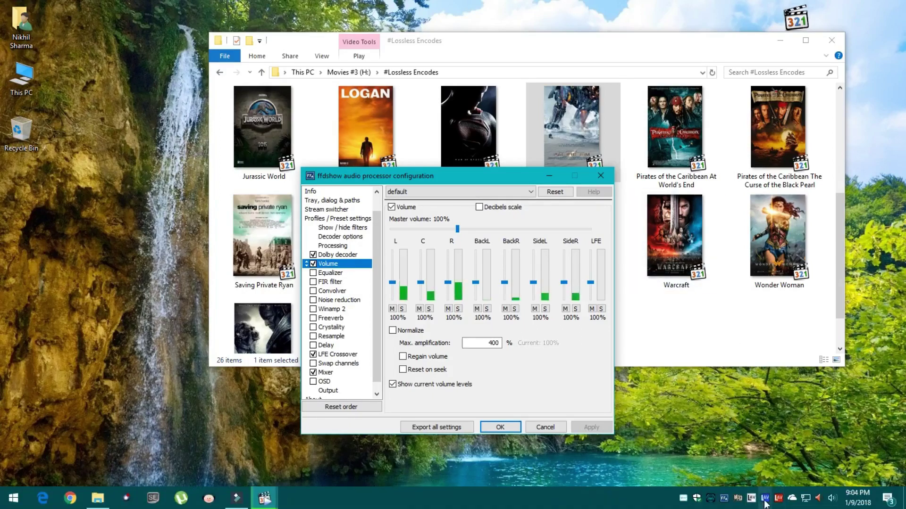
Verify in LAV Audio's Mixing and Status tabs that DTS-HD MA decodes to 8-channel 24-bit PCM, then close it.
click(713, 387)
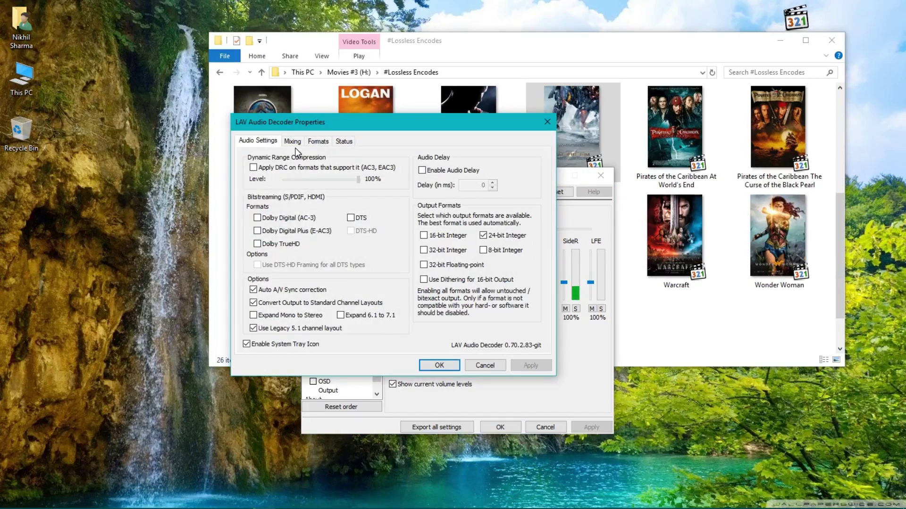
click(291, 142)
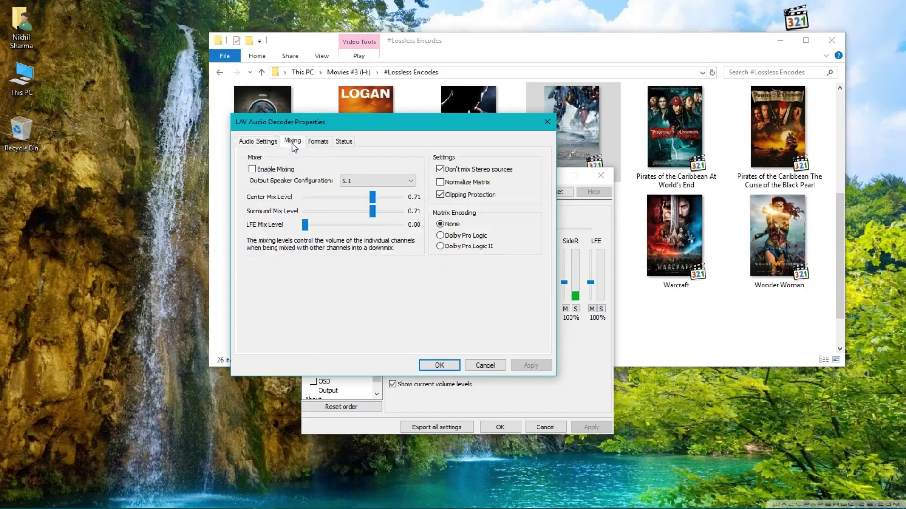
click(339, 144)
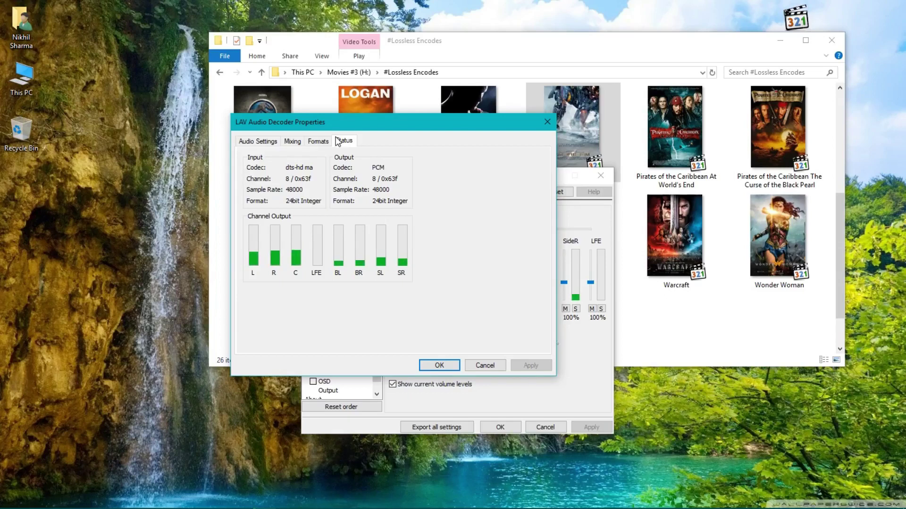
click(546, 122)
drag(472, 176, 466, 148)
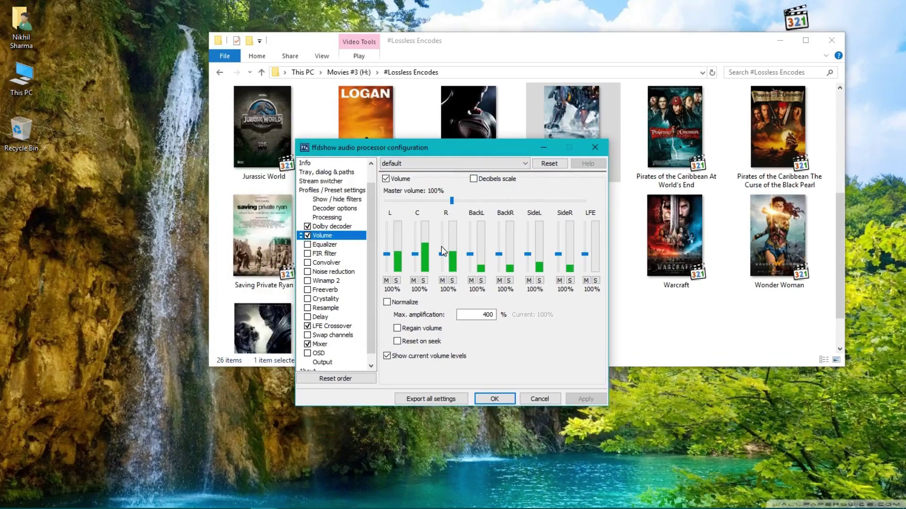
mouse_move(713, 504)
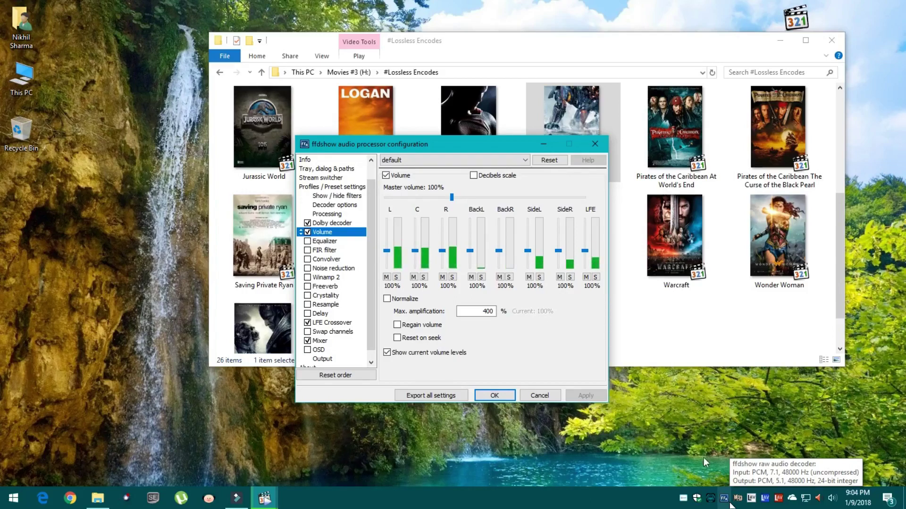
Close the ffdshow configuration and the Pacific Rim player, returning to File Explorer.
click(506, 396)
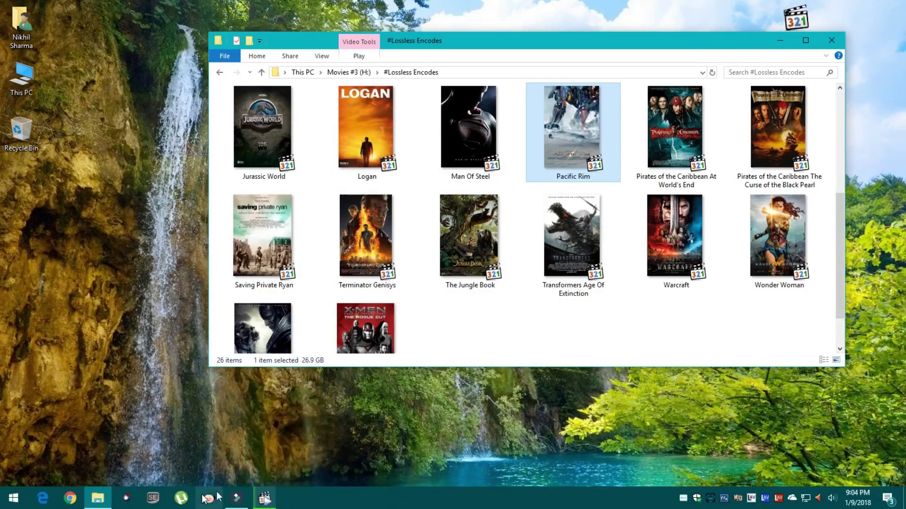
click(236, 501)
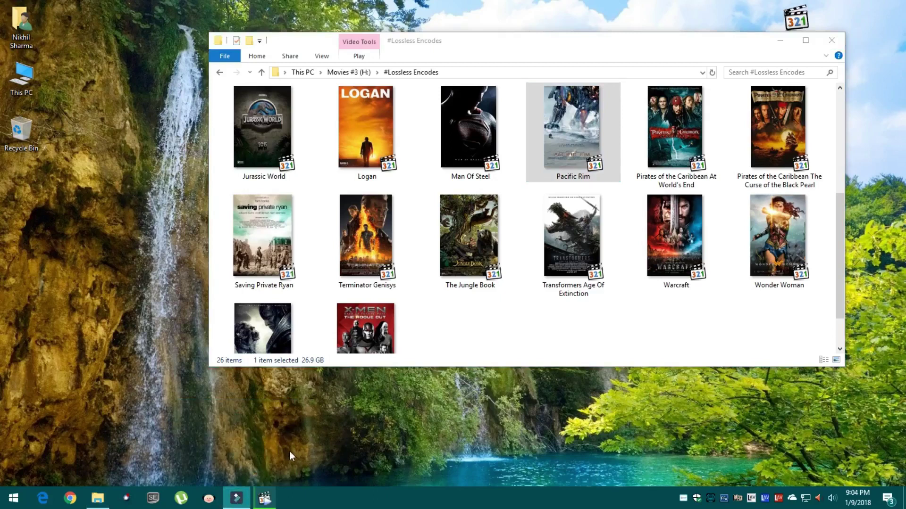
mouse_move(267, 496)
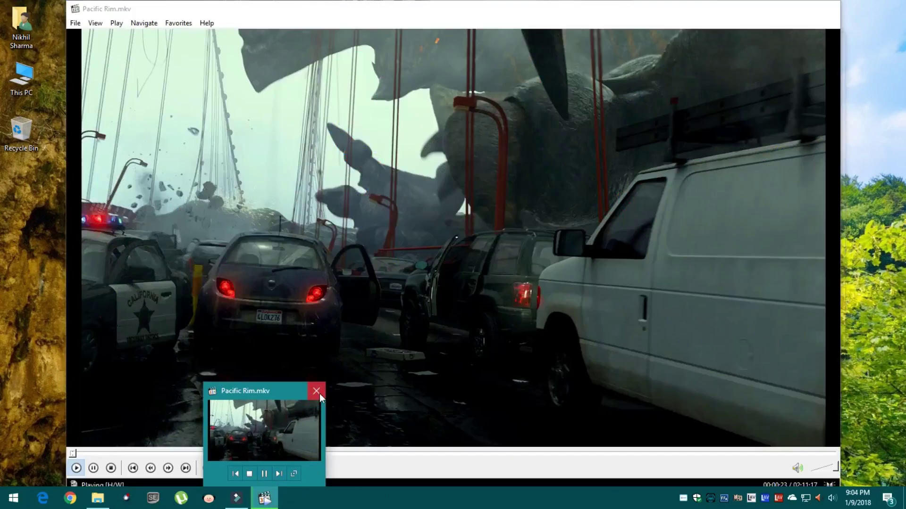
click(317, 391)
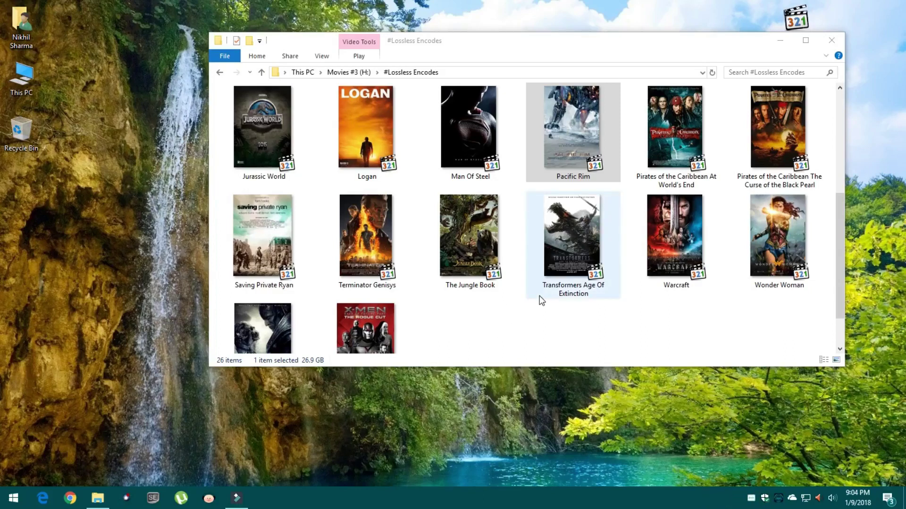
key(super+alt+8)
click(557, 330)
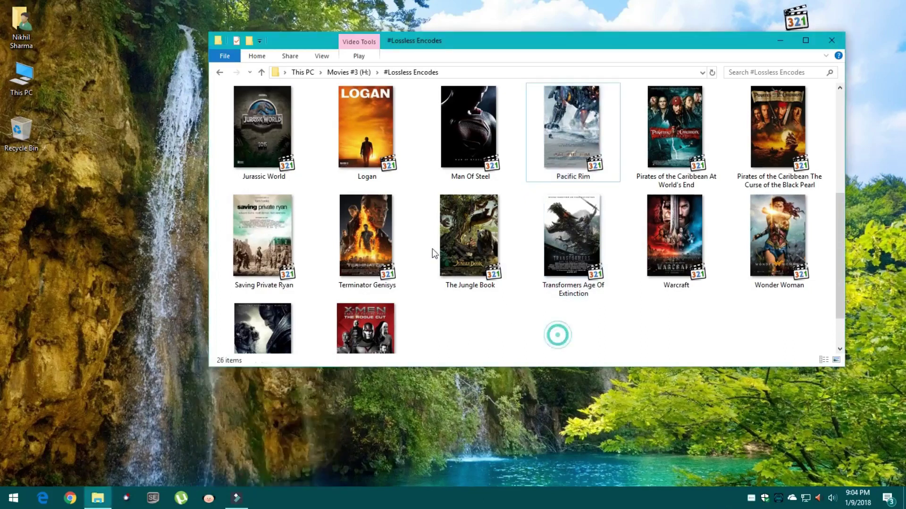
Navigate from This PC to the Mad Max Fury Road folder on Movies #2 (G:).
click(220, 72)
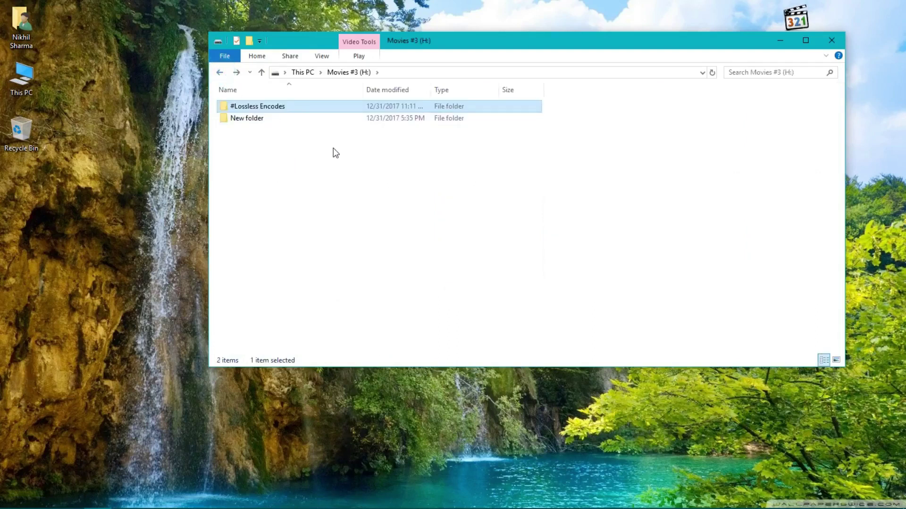
click(218, 72)
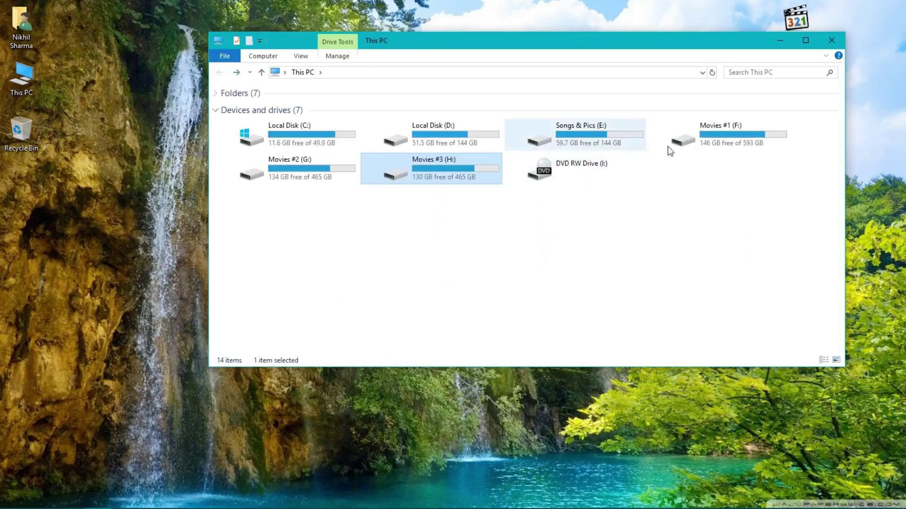
double_click(728, 136)
click(218, 72)
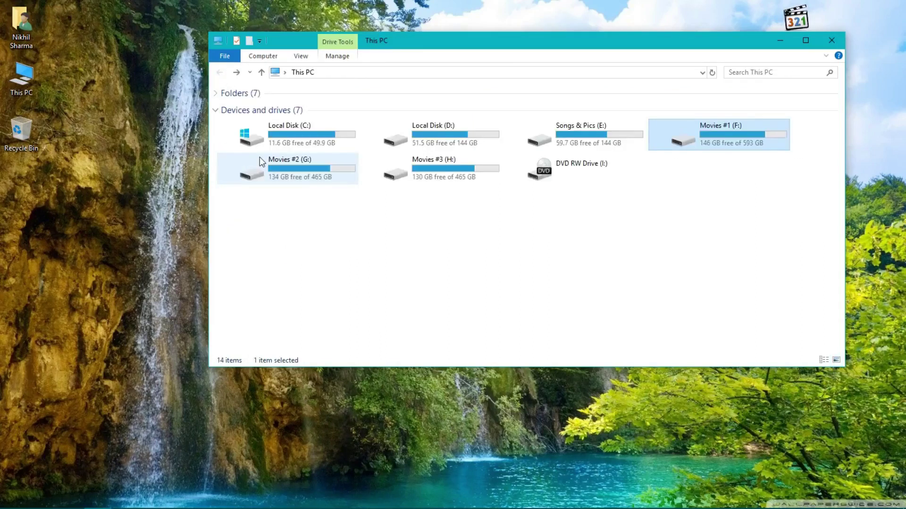
double_click(265, 161)
double_click(266, 157)
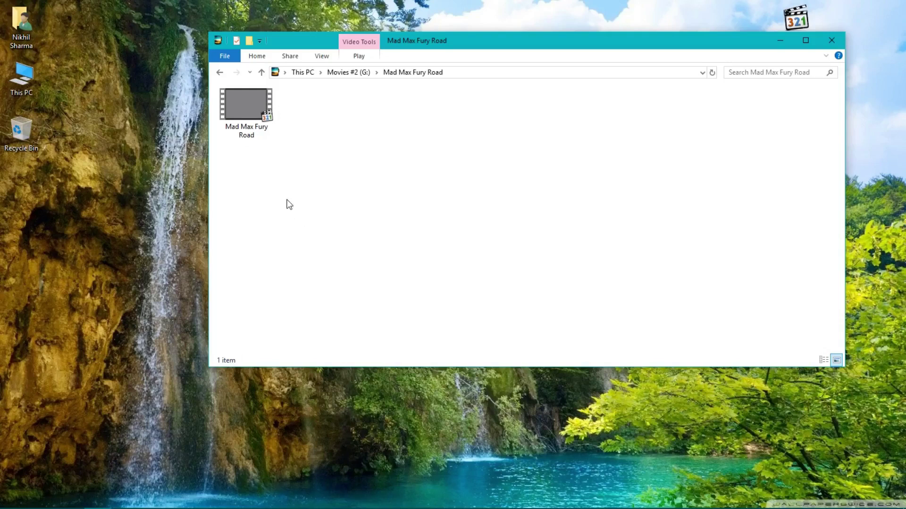
Open Mad Max Fury Road.m2ts in MediaInfo to inspect its streams.
click(240, 116)
right_click(248, 114)
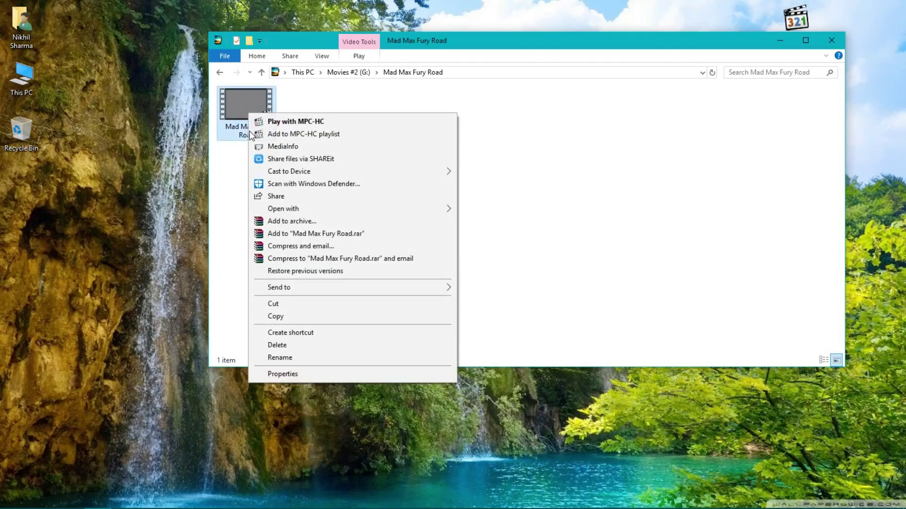
click(268, 147)
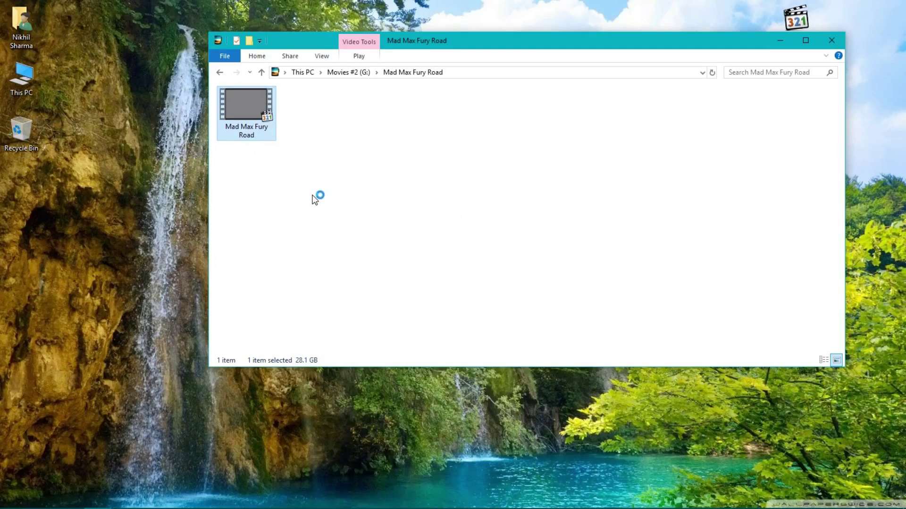
scroll(315, 200, down, 7)
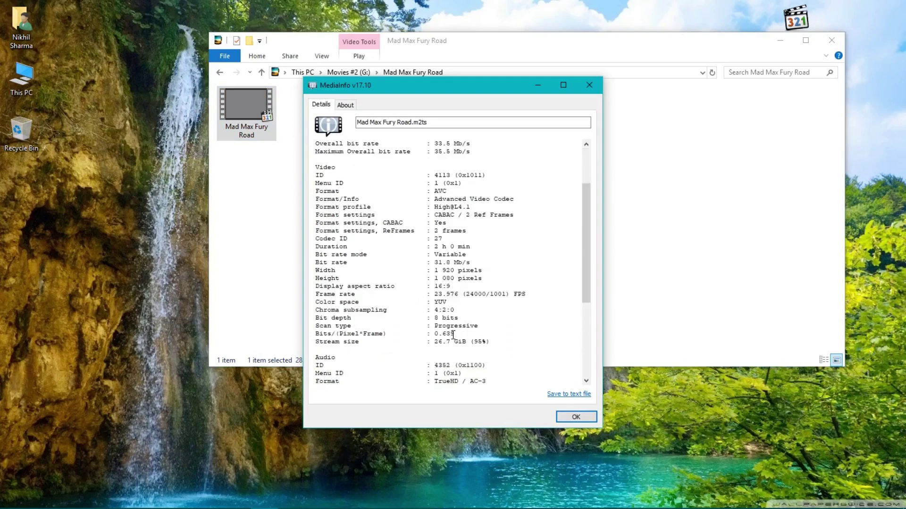
Play Mad Max Fury Road.m2ts, confirm the English TrueHD 7.1 track is active, and minimize the player.
click(588, 87)
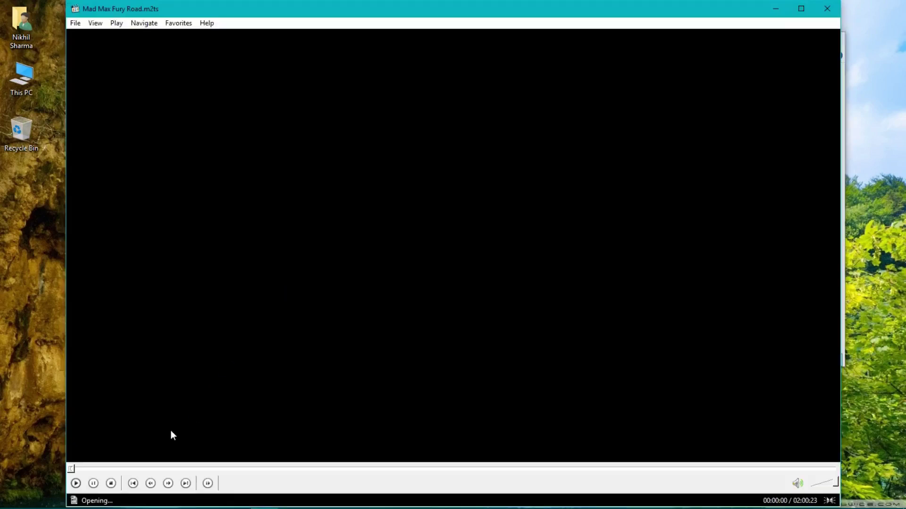
click(92, 484)
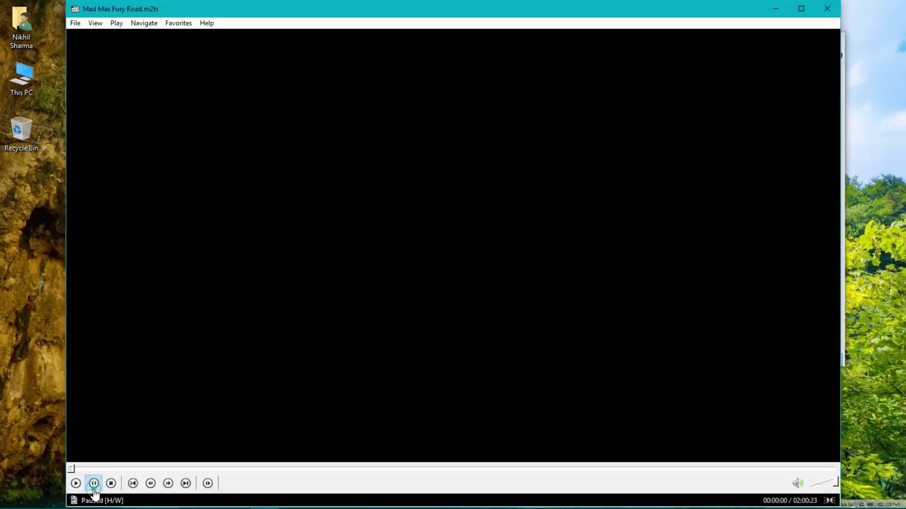
right_click(297, 259)
mouse_move(327, 378)
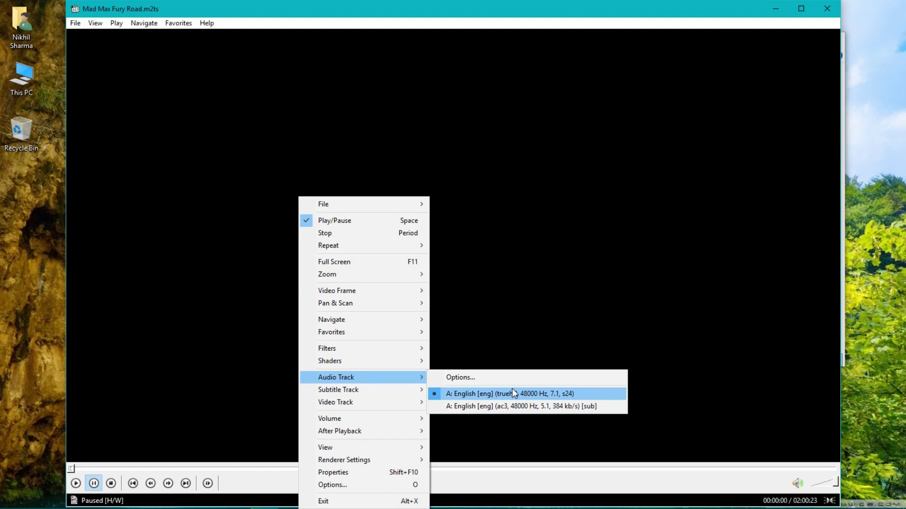
click(517, 479)
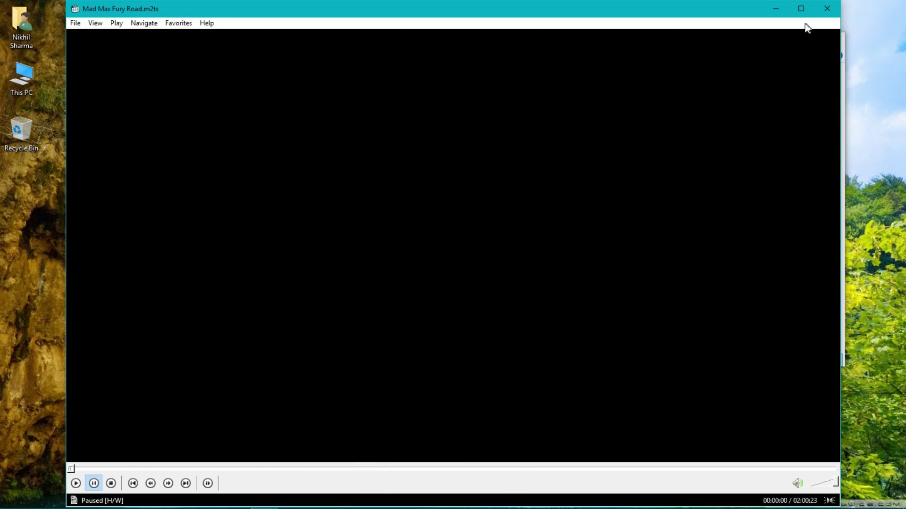
click(775, 9)
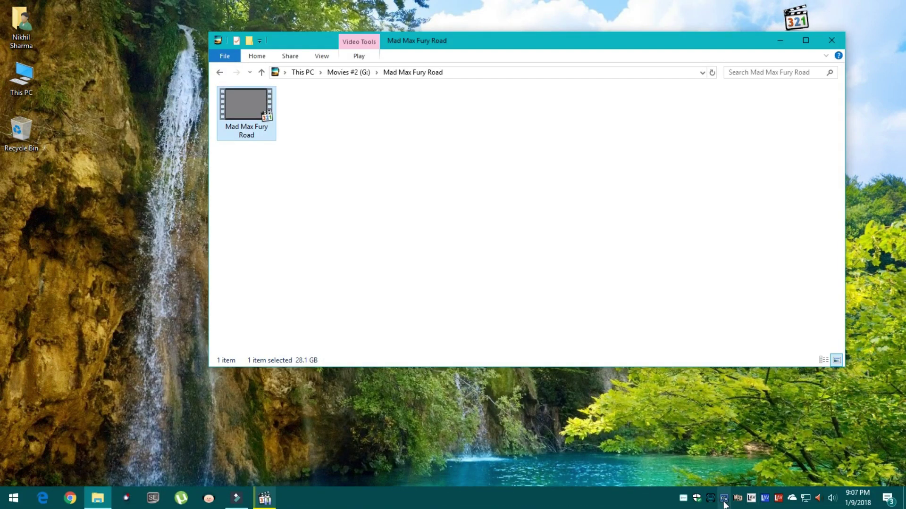
Bring up ffdshow's audio configuration and resume Mad Max so the surround meters show live levels.
click(724, 501)
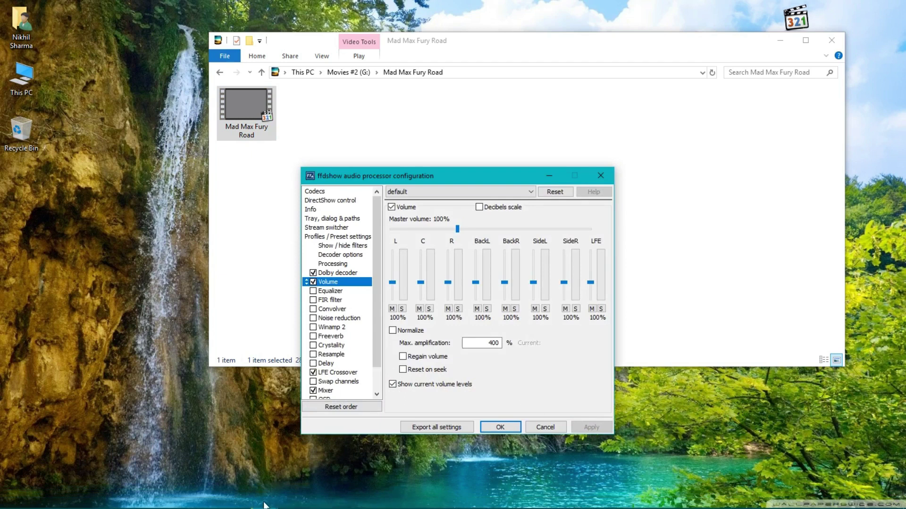
mouse_move(237, 498)
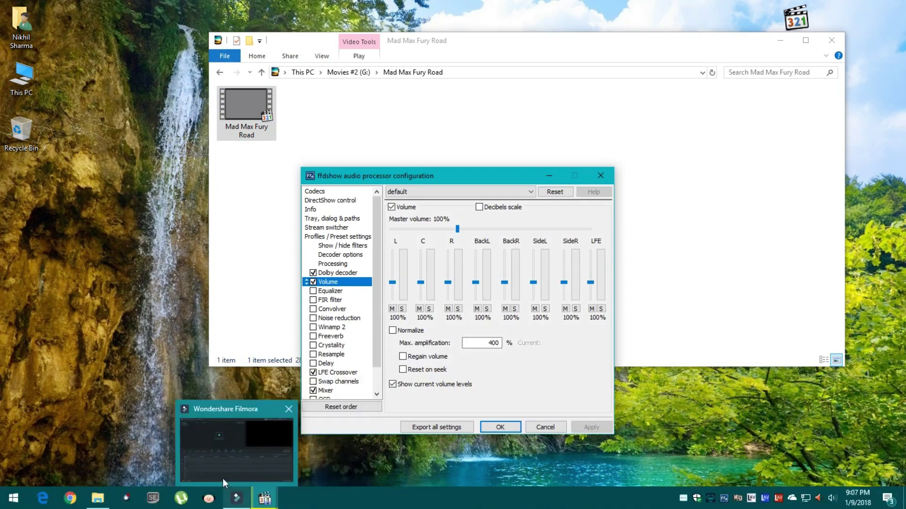
mouse_move(265, 498)
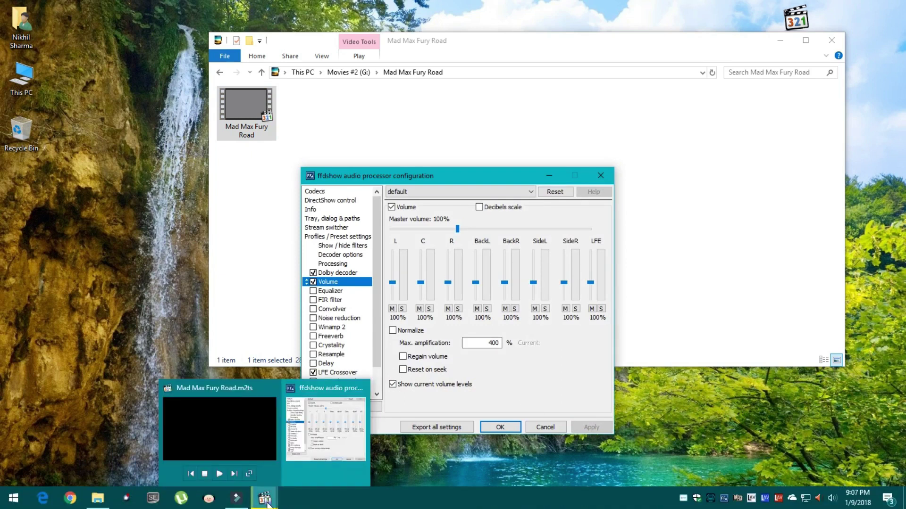
click(213, 475)
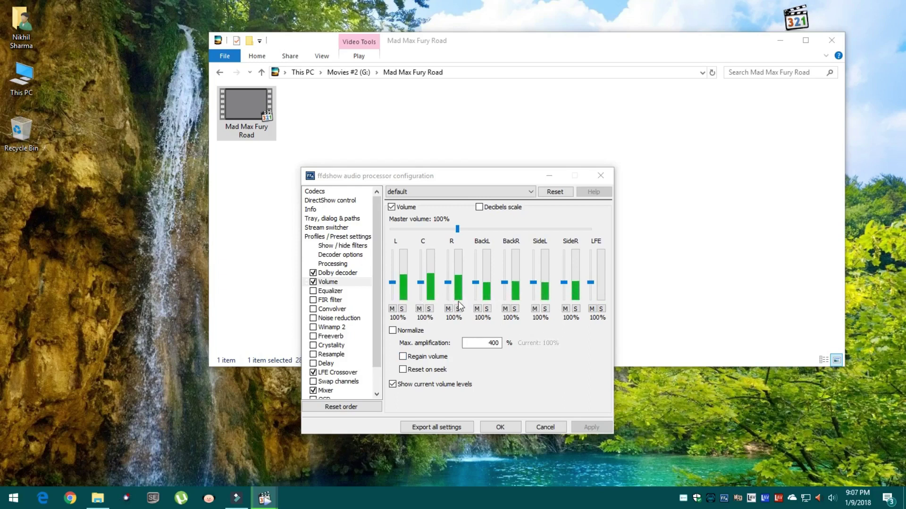
Confirm in LAV Audio's Status tab that TrueHD decodes to 8-channel 24-bit PCM at 48000 Hz, then close it.
double_click(761, 501)
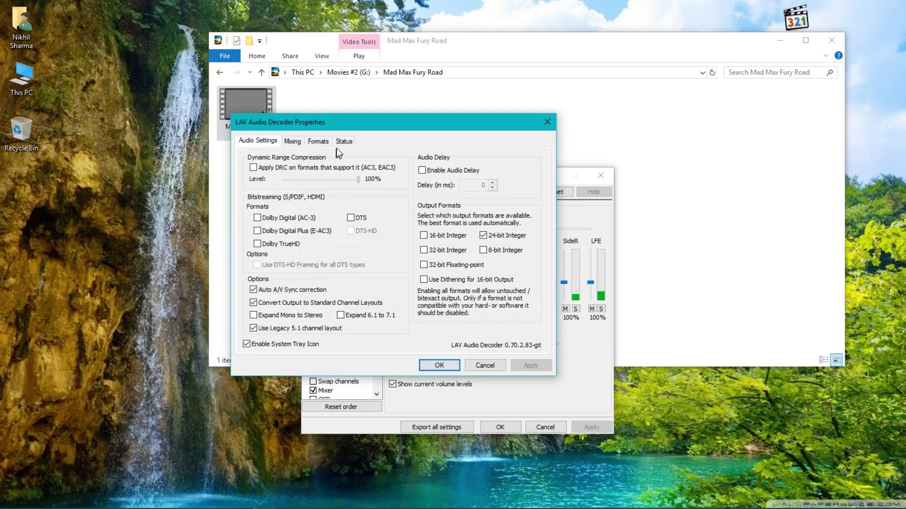
click(340, 143)
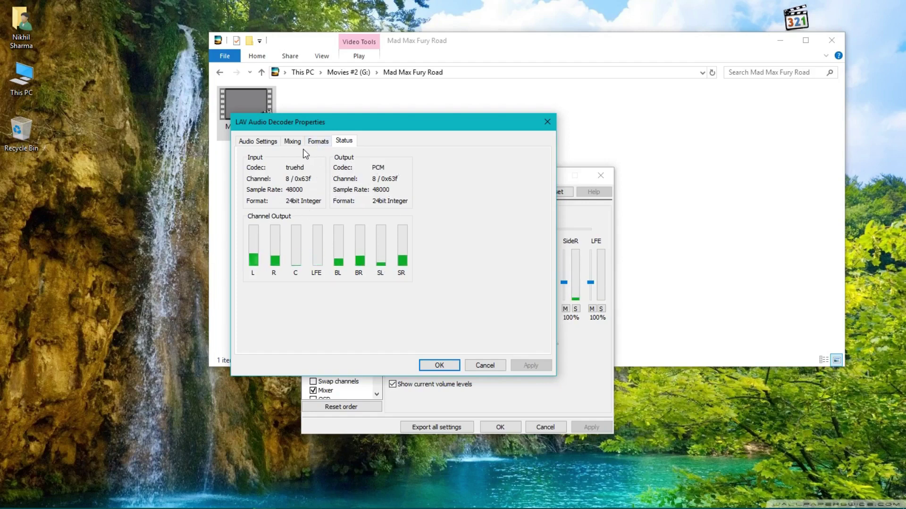
click(293, 141)
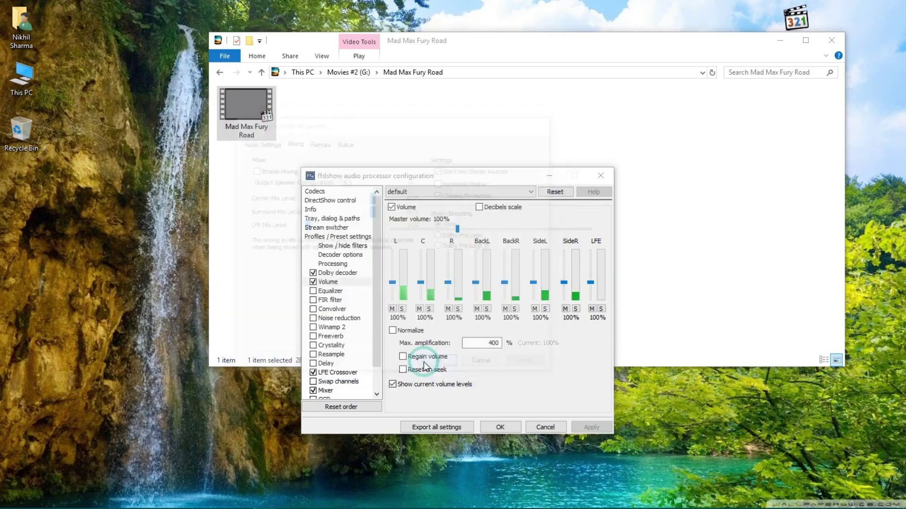
click(424, 364)
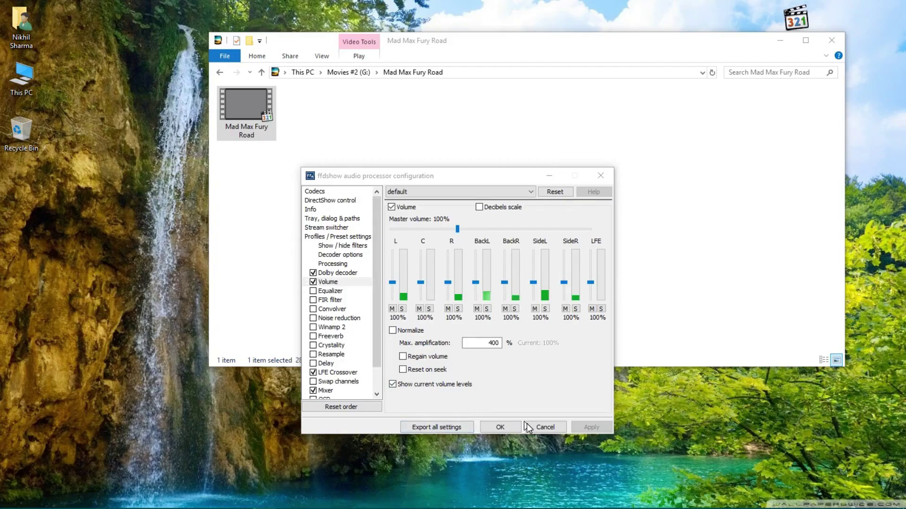